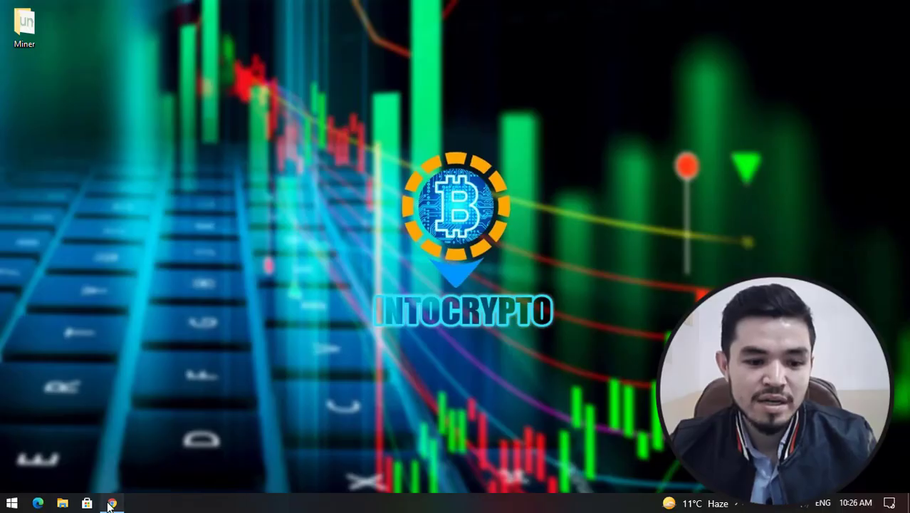
Bring up Chrome on the IntoCrypto YouTube channel and browse its uploads and popular videos
{"action": "left_click", "coordinate": [112, 503]}
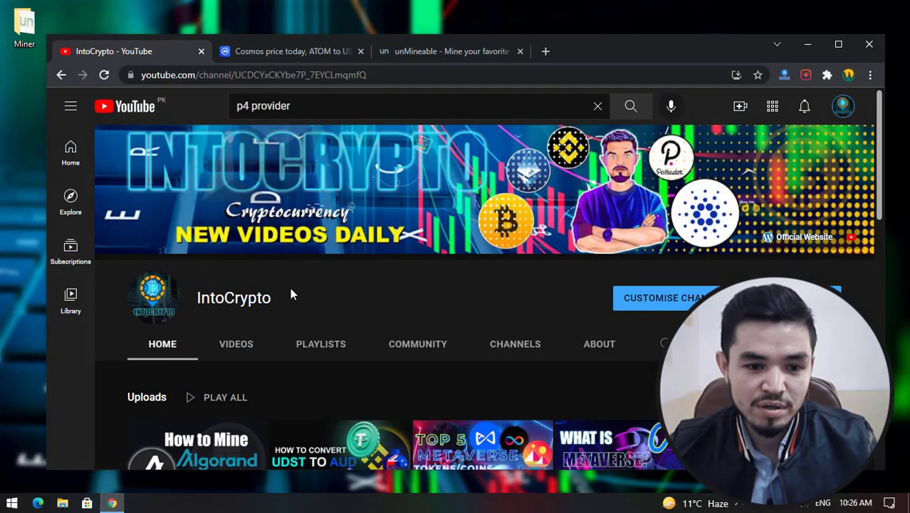
{"action": "scroll", "coordinate": [294, 270], "scroll_direction": "down", "scroll_amount": 1}
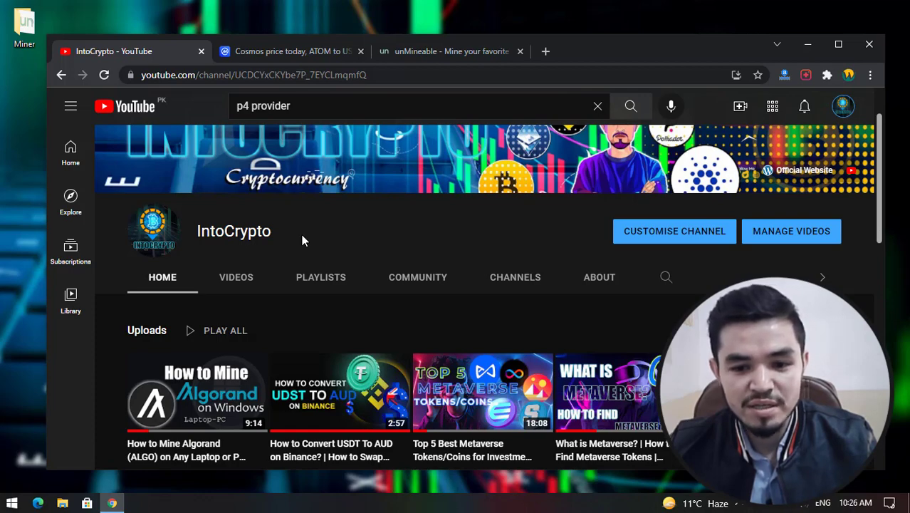
{"action": "scroll", "coordinate": [353, 240], "scroll_direction": "down", "scroll_amount": 1}
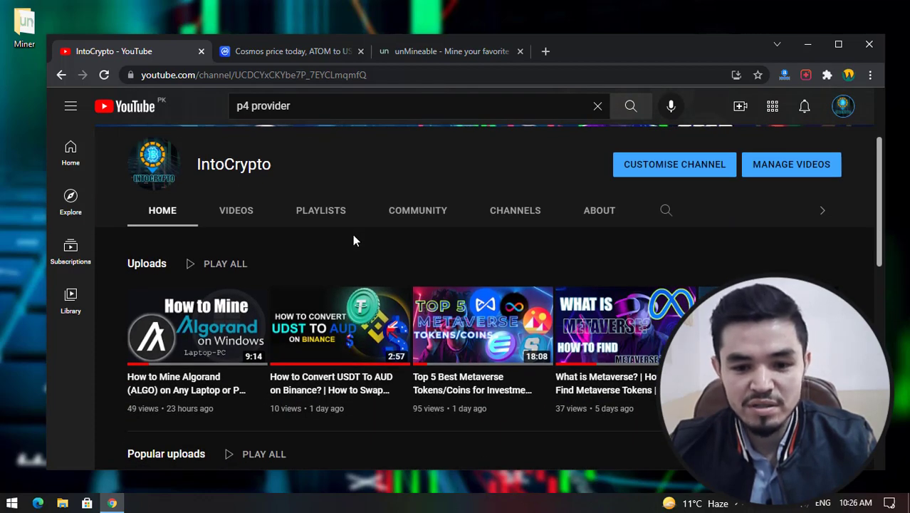
{"action": "scroll", "coordinate": [353, 234], "scroll_direction": "down", "scroll_amount": 4}
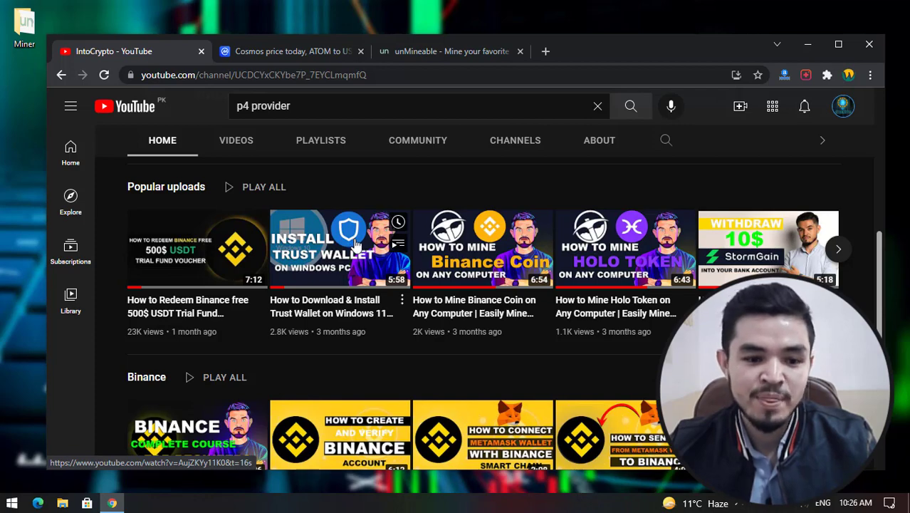
{"action": "scroll", "coordinate": [355, 242], "scroll_direction": "up", "scroll_amount": 5}
Switch to the CoinMarketCap Cosmos tab and review ATOM's price header and all-time price chart
{"action": "left_click", "coordinate": [285, 54]}
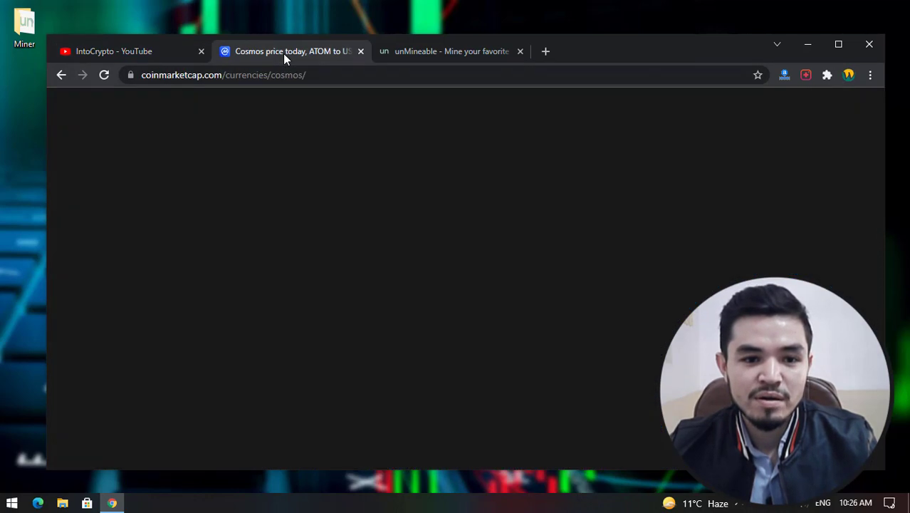
{"action": "scroll", "coordinate": [306, 150], "scroll_direction": "up", "scroll_amount": 3}
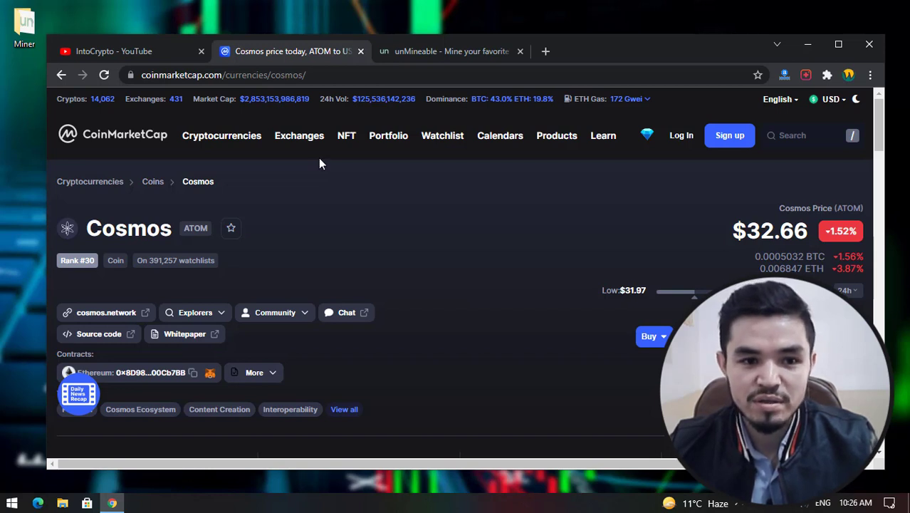
{"action": "scroll", "coordinate": [320, 175], "scroll_direction": "down", "scroll_amount": 1}
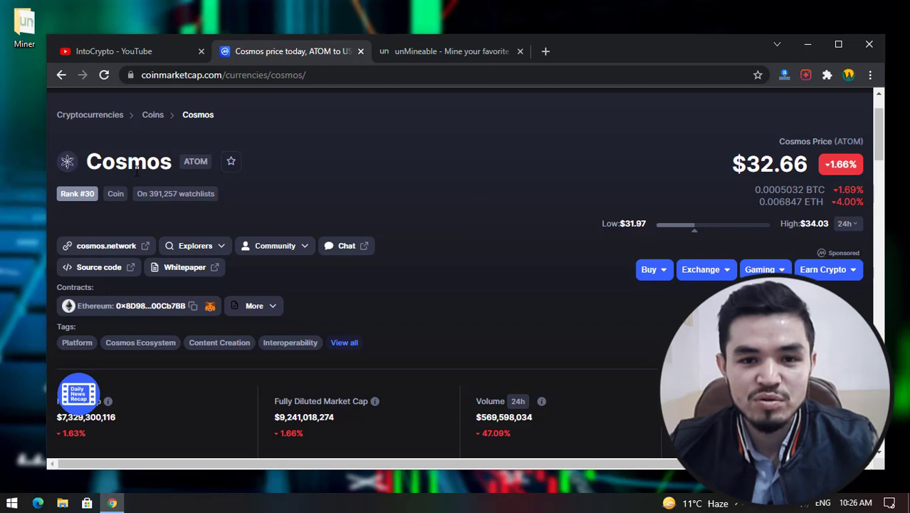
{"action": "scroll", "coordinate": [138, 170], "scroll_direction": "down", "scroll_amount": 2}
{"action": "scroll", "coordinate": [141, 173], "scroll_direction": "up", "scroll_amount": 3}
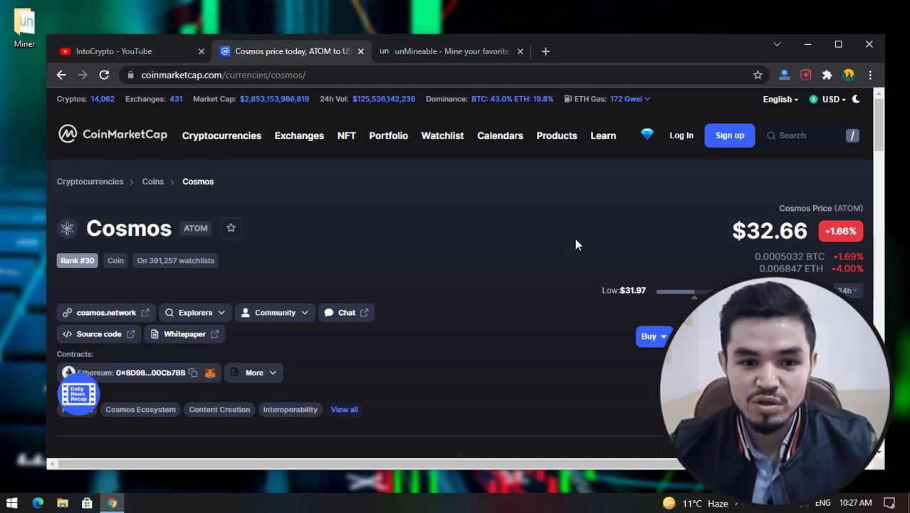
{"action": "scroll", "coordinate": [574, 242], "scroll_direction": "down", "scroll_amount": 3}
{"action": "scroll", "coordinate": [334, 212], "scroll_direction": "up", "scroll_amount": 1}
{"action": "scroll", "coordinate": [334, 214], "scroll_direction": "down", "scroll_amount": 6}
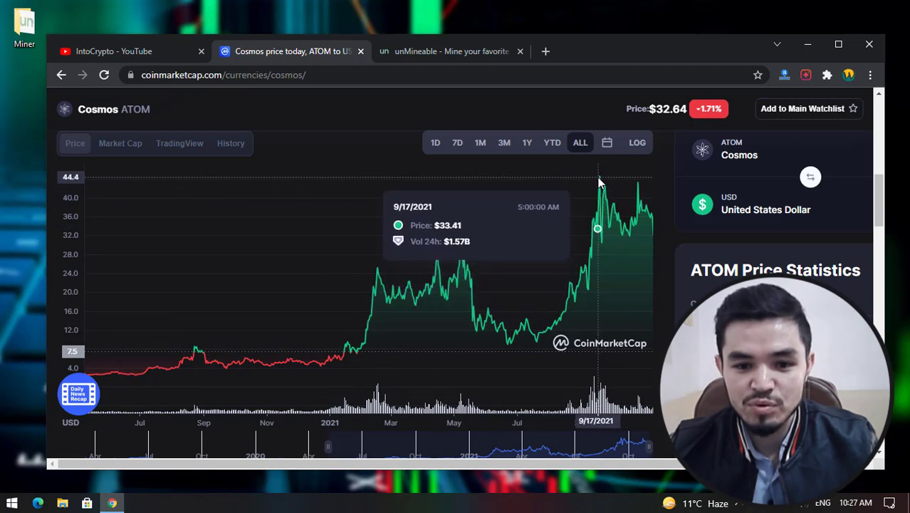
Zoom the ATOM chart to its 2021 peak near $44.54 and scan the Cosmos Markets table
{"action": "scroll", "coordinate": [599, 183], "scroll_direction": "up", "scroll_amount": 2}
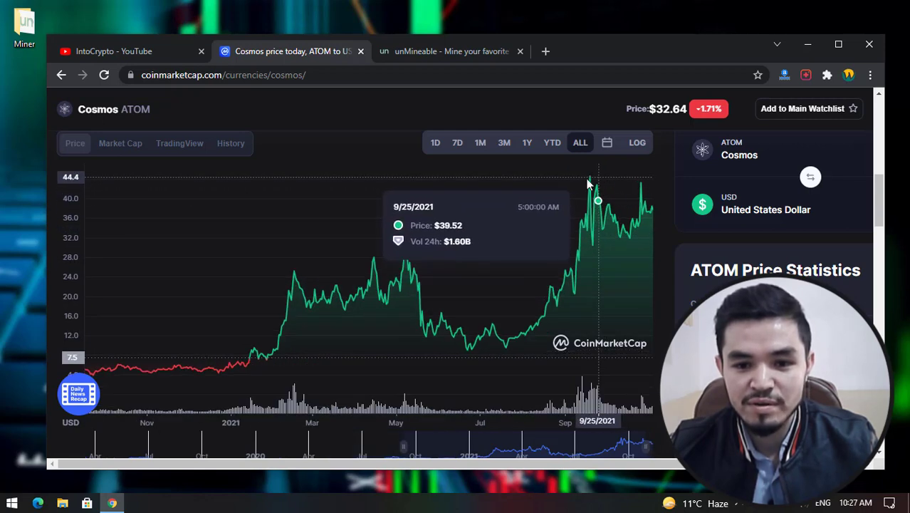
{"action": "scroll", "coordinate": [582, 185], "scroll_direction": "up", "scroll_amount": 1}
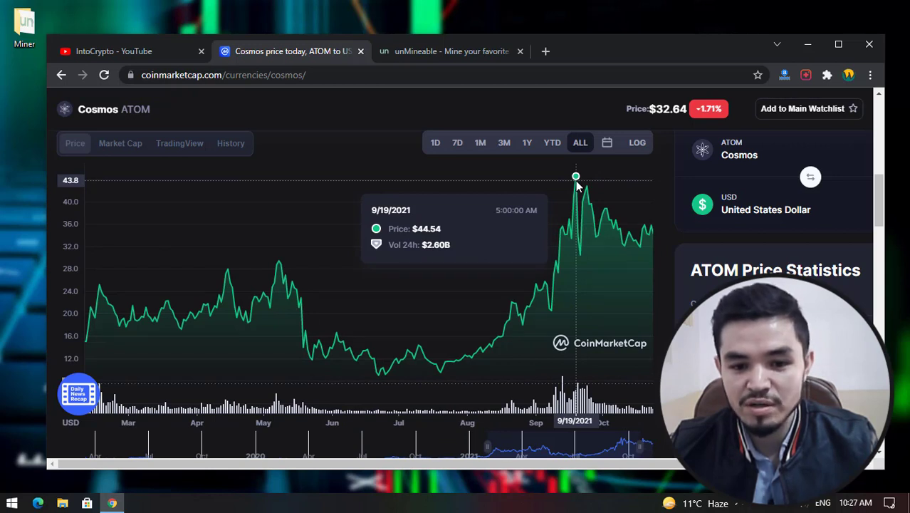
{"action": "scroll", "coordinate": [665, 296], "scroll_direction": "up", "scroll_amount": 2}
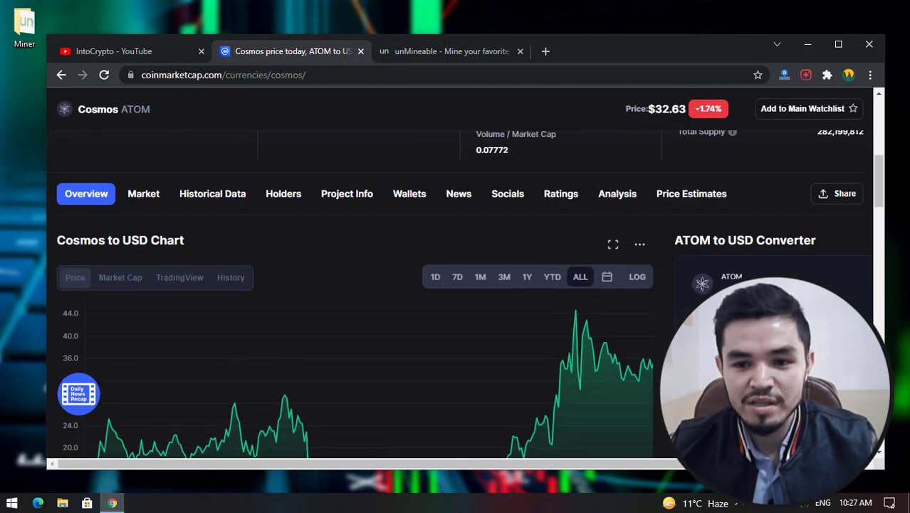
{"action": "scroll", "coordinate": [284, 261], "scroll_direction": "up", "scroll_amount": 4}
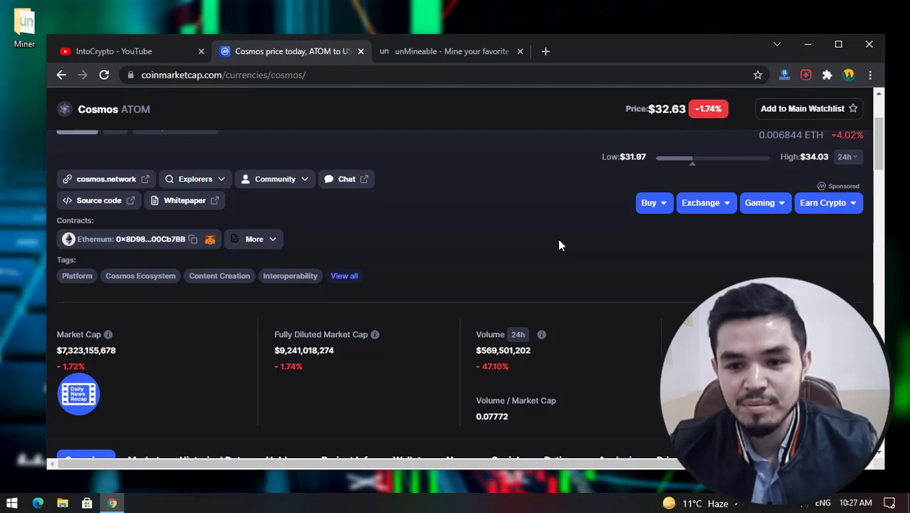
{"action": "scroll", "coordinate": [559, 245], "scroll_direction": "down", "scroll_amount": 15}
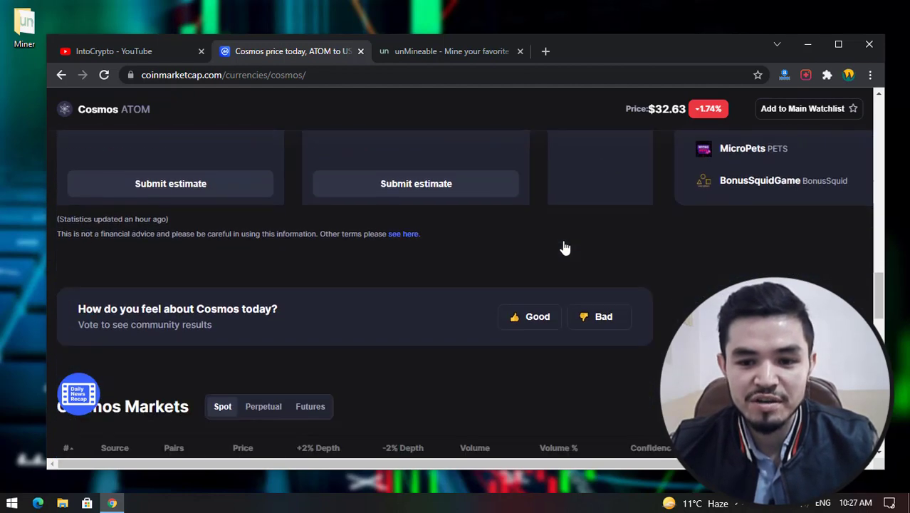
{"action": "scroll", "coordinate": [563, 243], "scroll_direction": "down", "scroll_amount": 4}
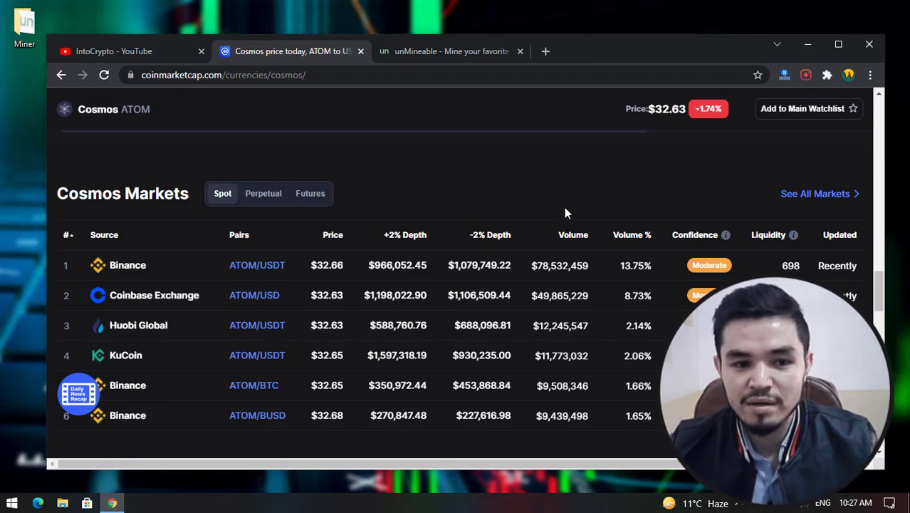
{"action": "scroll", "coordinate": [565, 211], "scroll_direction": "up", "scroll_amount": 4}
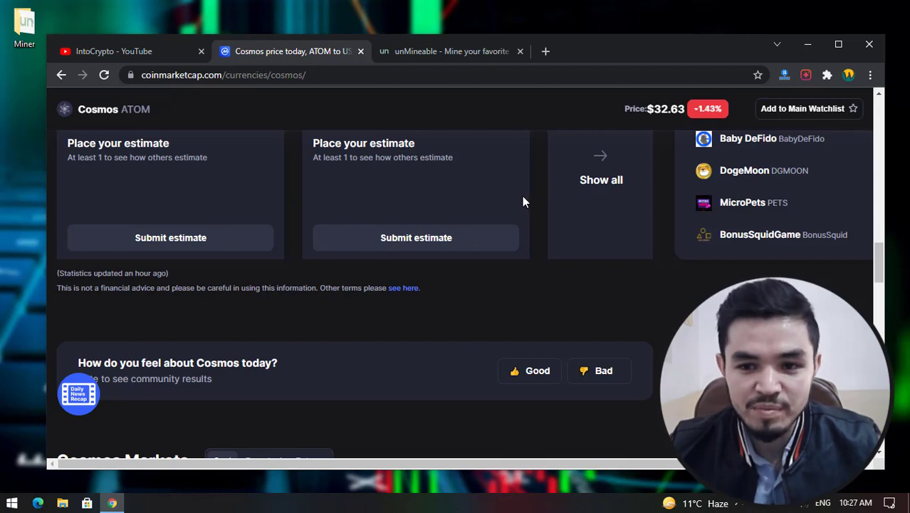
{"action": "scroll", "coordinate": [524, 204], "scroll_direction": "up", "scroll_amount": 5}
{"action": "scroll", "coordinate": [525, 199], "scroll_direction": "up", "scroll_amount": 15}
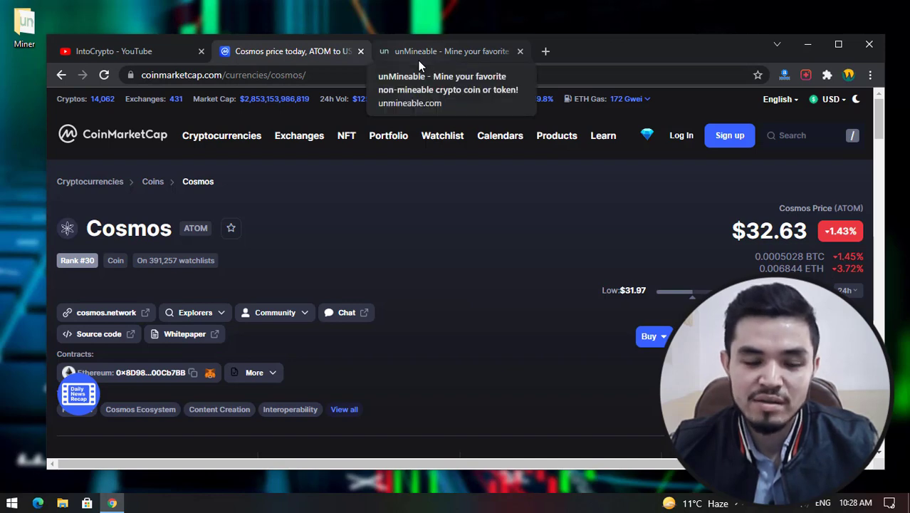
{"action": "left_click", "coordinate": [418, 51]}
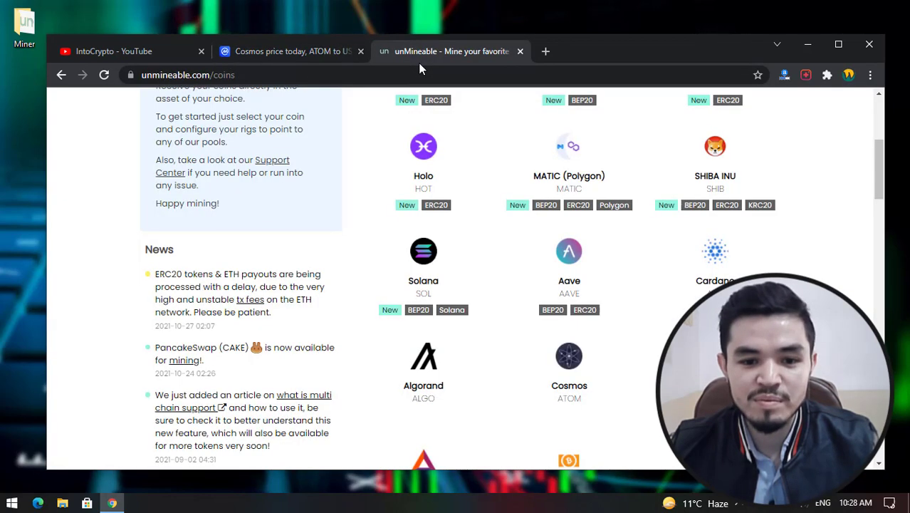
{"action": "scroll", "coordinate": [509, 135], "scroll_direction": "up", "scroll_amount": 4}
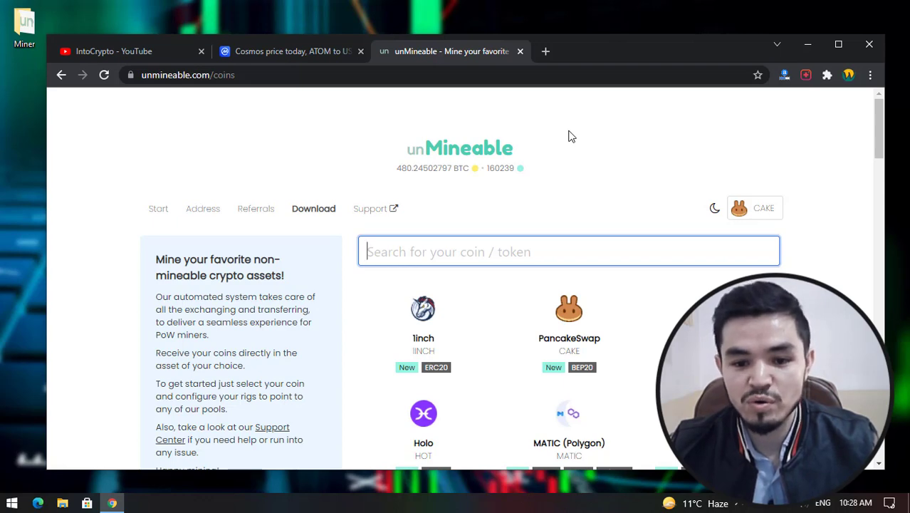
{"action": "scroll", "coordinate": [570, 136], "scroll_direction": "down", "scroll_amount": 2}
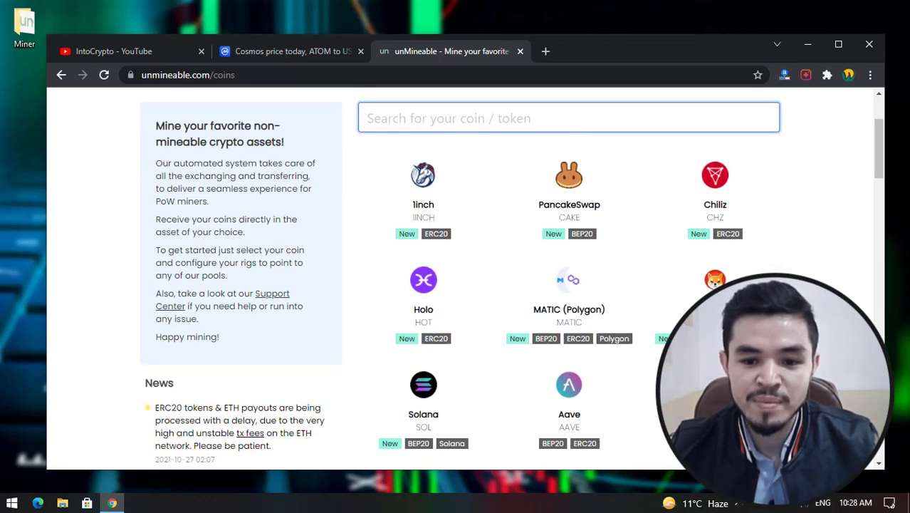
{"action": "scroll", "coordinate": [512, 278], "scroll_direction": "down", "scroll_amount": 3}
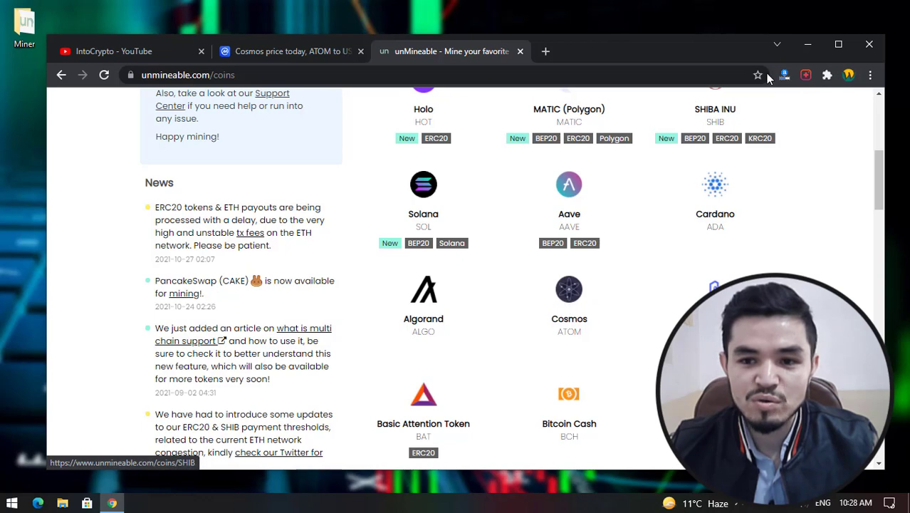
Minimize Chrome, create a desktop folder named ATOM, and place it directly under Miner
{"action": "left_click", "coordinate": [808, 45]}
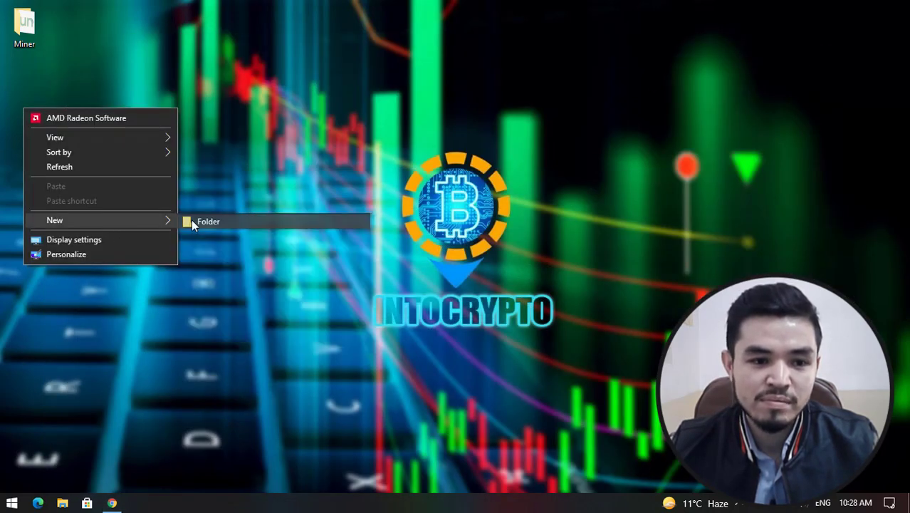
{"action": "left_click", "coordinate": [192, 220]}
{"action": "type", "text": "ATOM"}
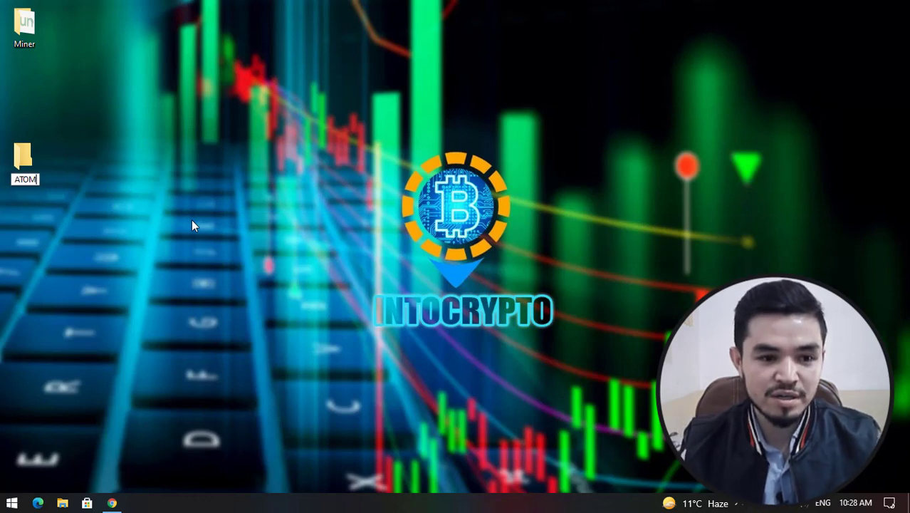
{"action": "key", "text": "Return"}
{"action": "left_click_drag", "start_coordinate": [21, 158], "coordinate": [22, 91]}
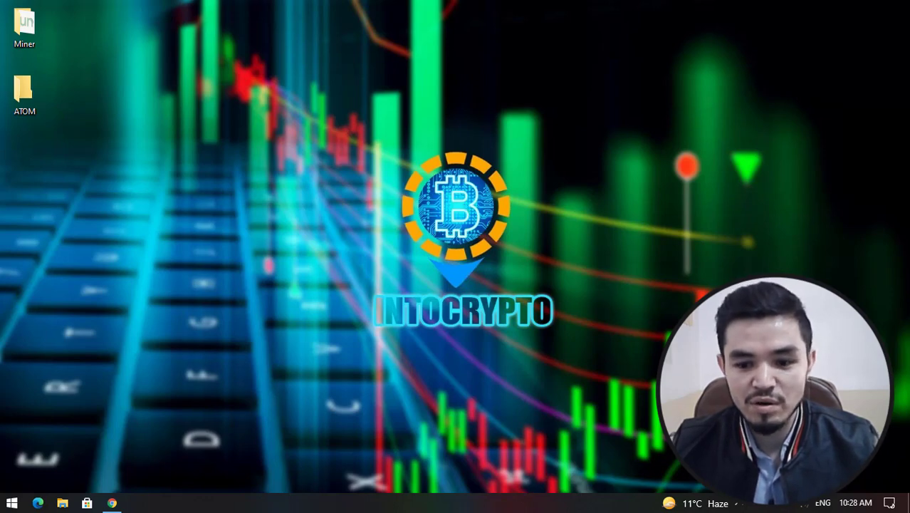
Open the exclusions list in Windows Security's Virus & threat protection settings
{"action": "left_click", "coordinate": [772, 509]}
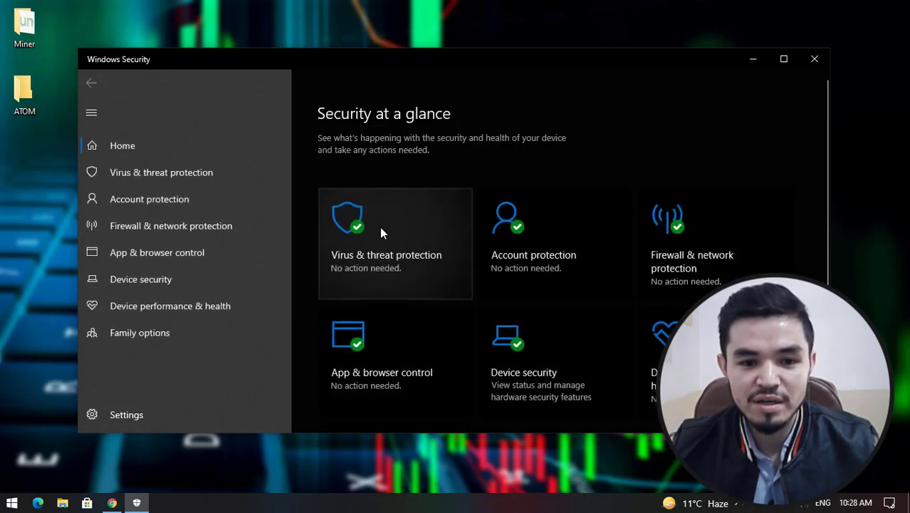
{"action": "left_click", "coordinate": [386, 228]}
{"action": "scroll", "coordinate": [394, 228], "scroll_direction": "down", "scroll_amount": 5}
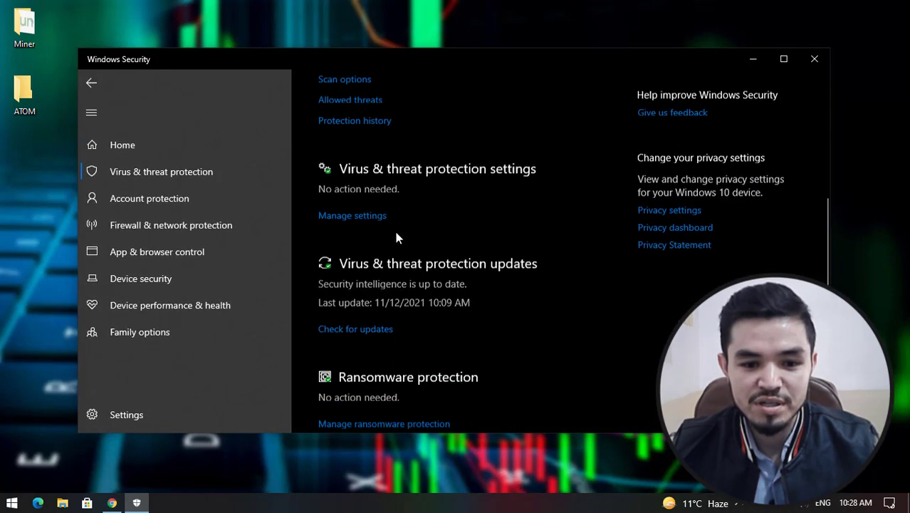
{"action": "left_click", "coordinate": [364, 192]}
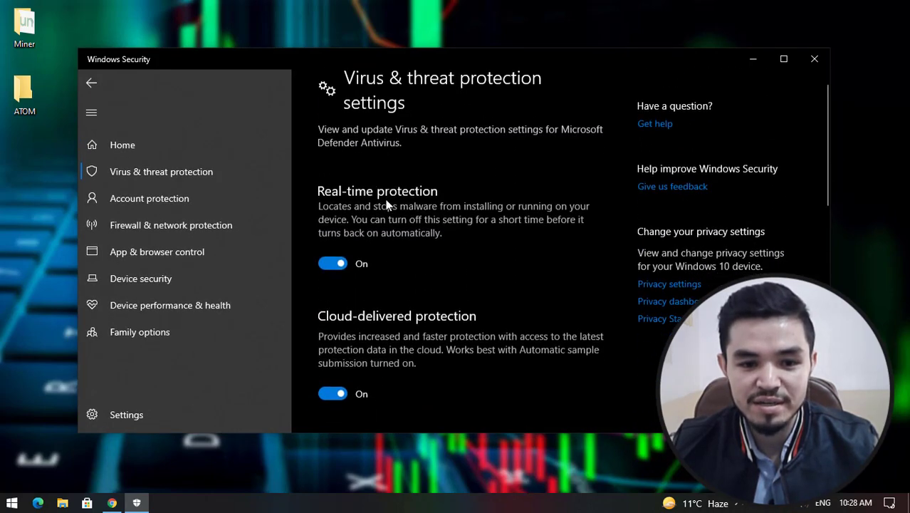
{"action": "scroll", "coordinate": [389, 224], "scroll_direction": "down", "scroll_amount": 6}
{"action": "scroll", "coordinate": [389, 229], "scroll_direction": "down", "scroll_amount": 3}
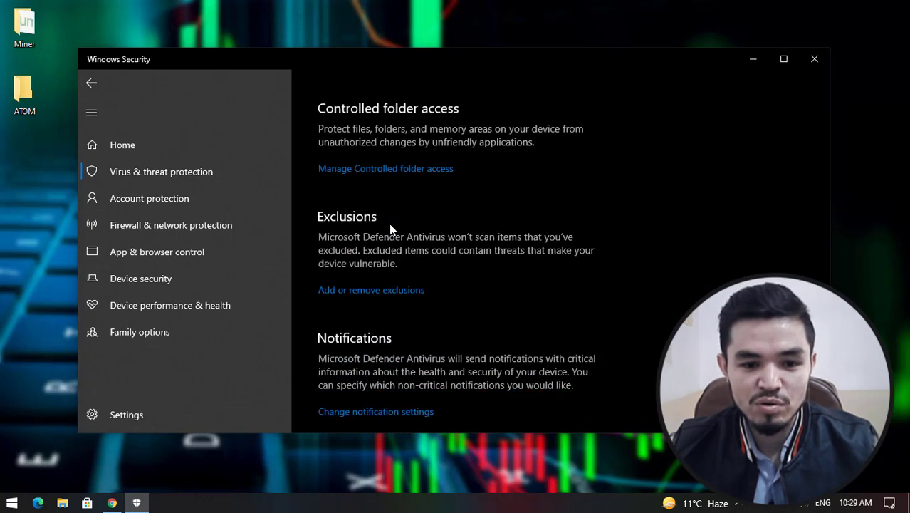
{"action": "left_click", "coordinate": [358, 292]}
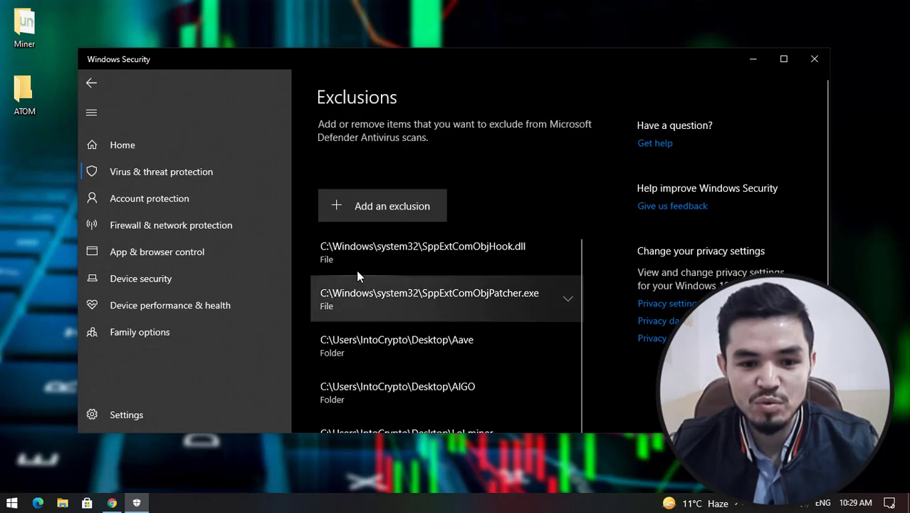
Add a folder exclusion and browse to the Desktop to select ATOM
{"action": "left_click", "coordinate": [372, 209]}
{"action": "left_click", "coordinate": [390, 241]}
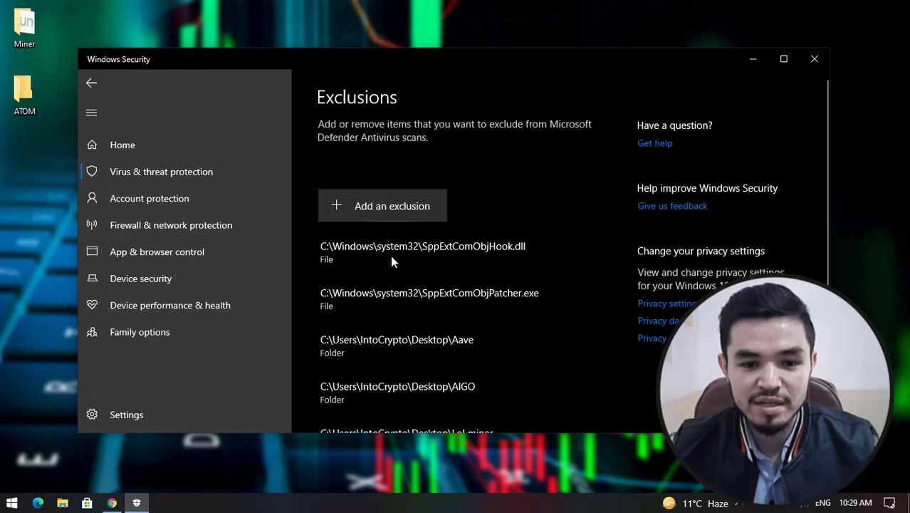
{"action": "left_click", "coordinate": [162, 185]}
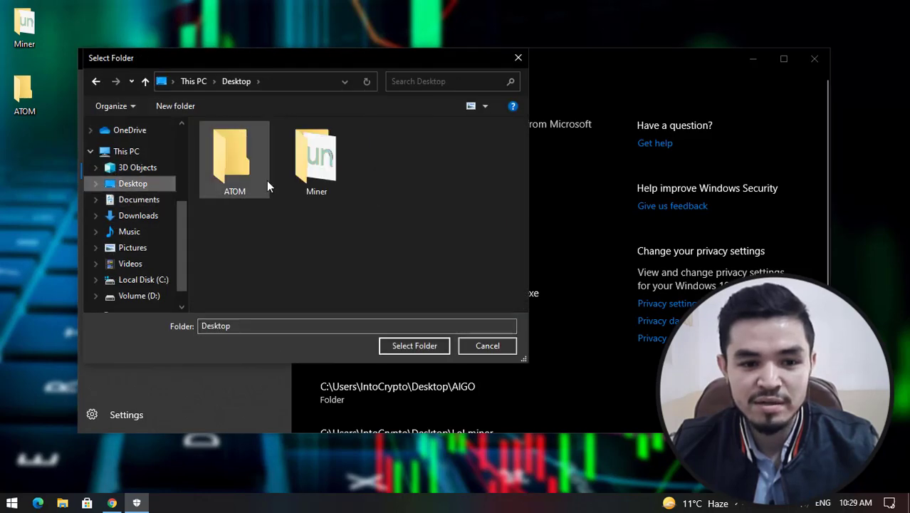
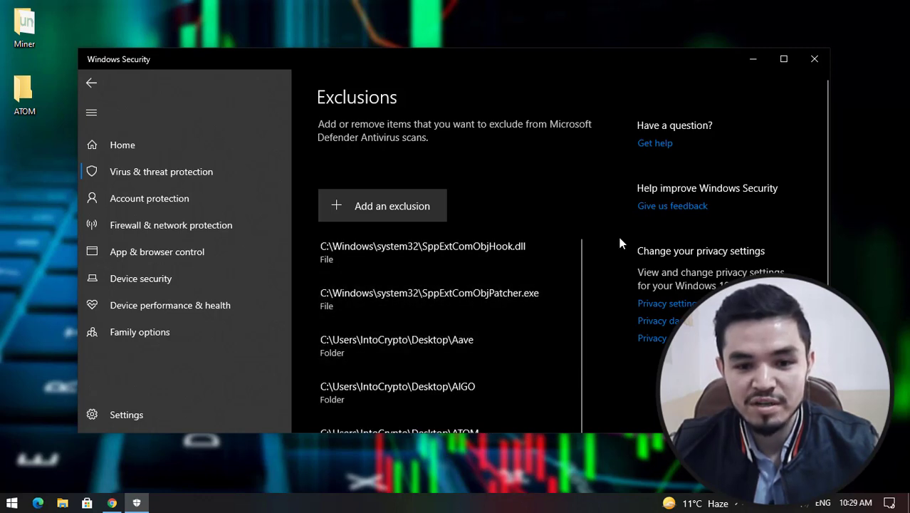
Close the Windows Security window so the desktop is showing
{"action": "left_click", "coordinate": [814, 59]}
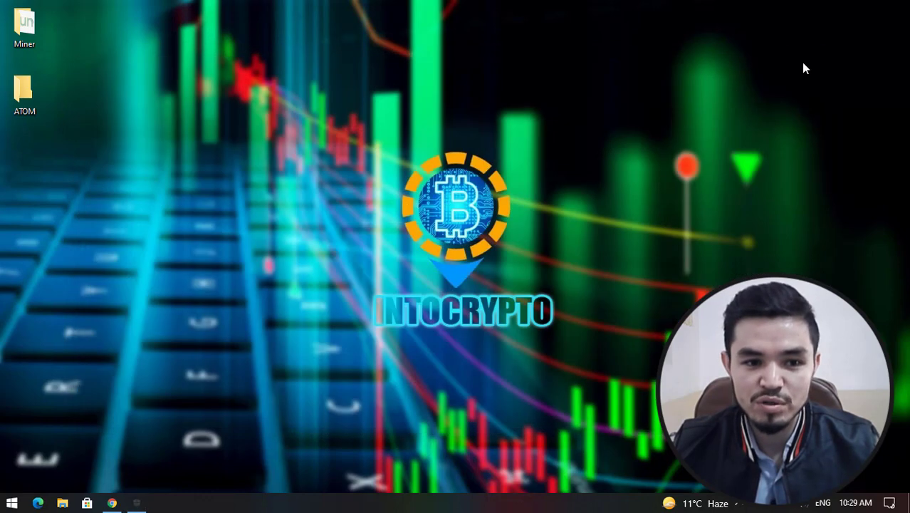
On the unMineable miner download page, send the mfi package to IDM
{"action": "left_click", "coordinate": [121, 507]}
{"action": "scroll", "coordinate": [339, 214], "scroll_direction": "up", "scroll_amount": 5}
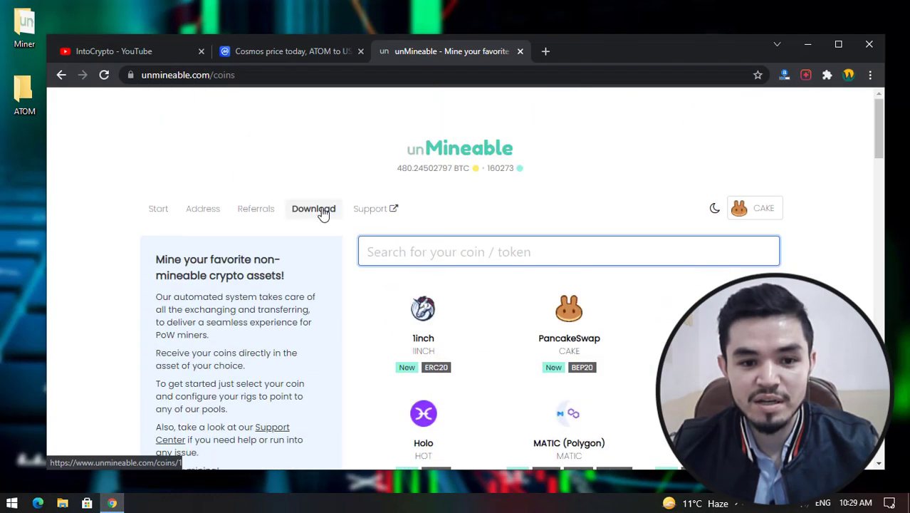
{"action": "left_click", "coordinate": [323, 214]}
{"action": "scroll", "coordinate": [303, 349], "scroll_direction": "down", "scroll_amount": 3}
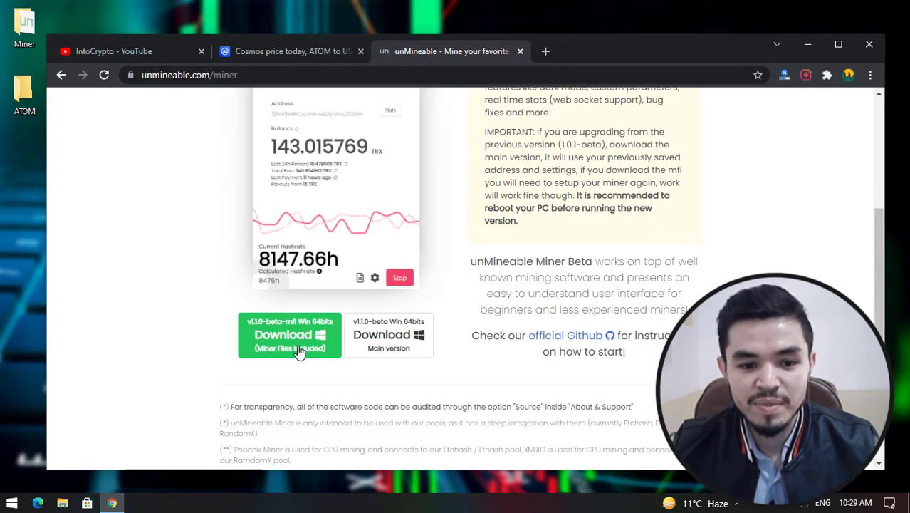
{"action": "right_click", "coordinate": [298, 348]}
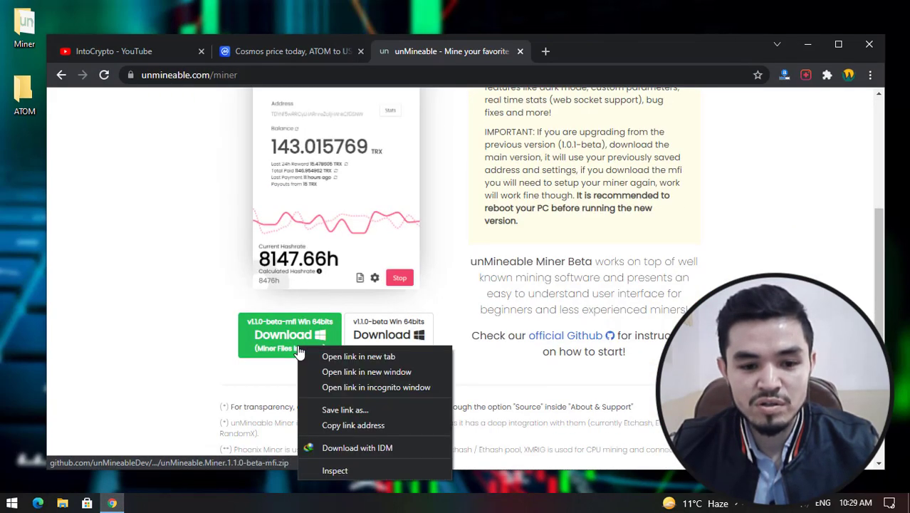
{"action": "left_click", "coordinate": [369, 447]}
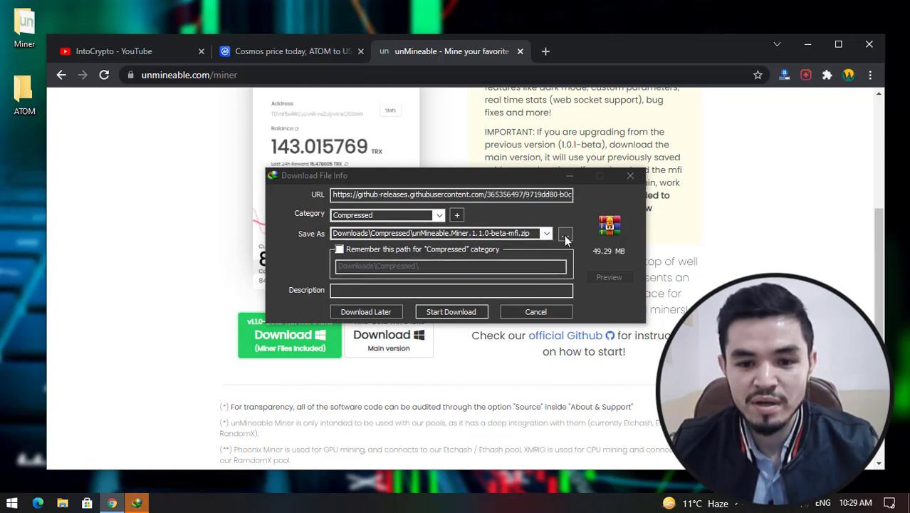
Save unMineable.Miner.1.1.0-beta-mfi.zip into Desktop\ATOM and start the download
{"action": "left_click", "coordinate": [564, 234]}
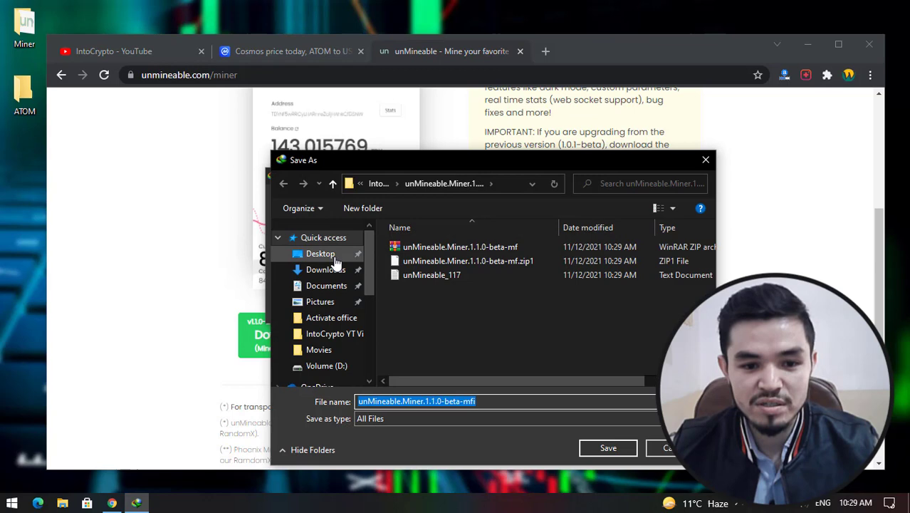
{"action": "left_click", "coordinate": [321, 254]}
{"action": "double_click", "coordinate": [426, 258]}
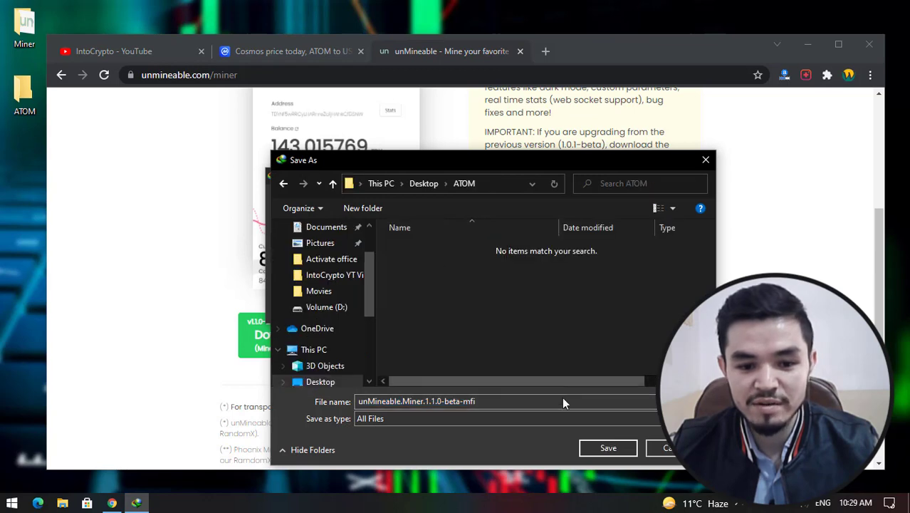
{"action": "left_click", "coordinate": [609, 448]}
{"action": "left_click", "coordinate": [470, 316]}
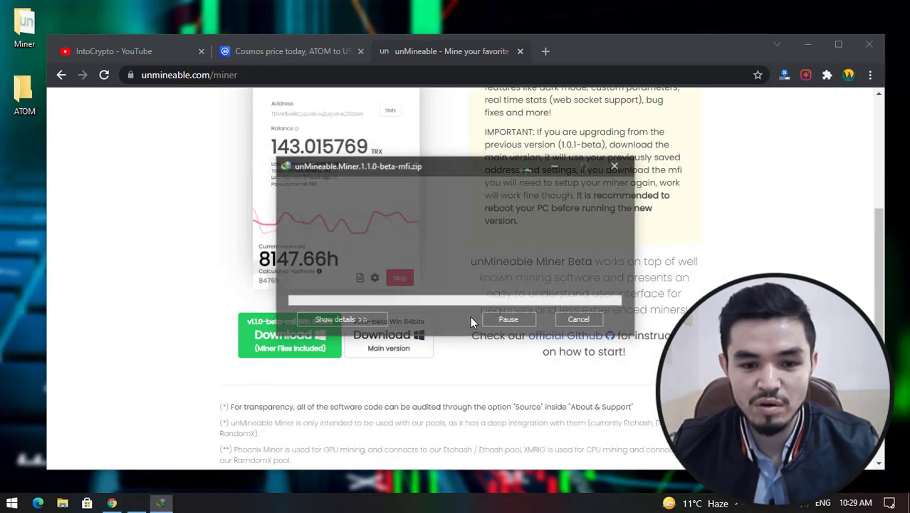
{"action": "left_click", "coordinate": [619, 166]}
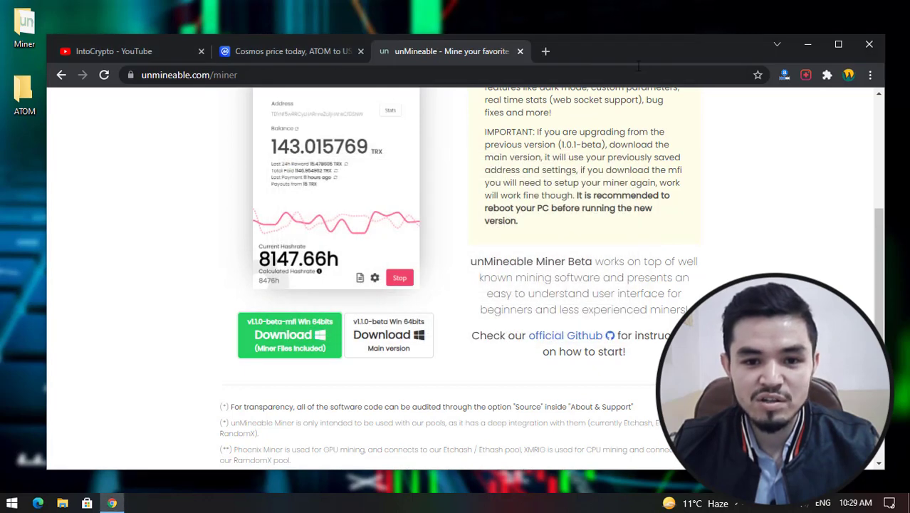
Copy the miner zip from the Miner folder and paste it into the ATOM folder
{"action": "left_click", "coordinate": [806, 47]}
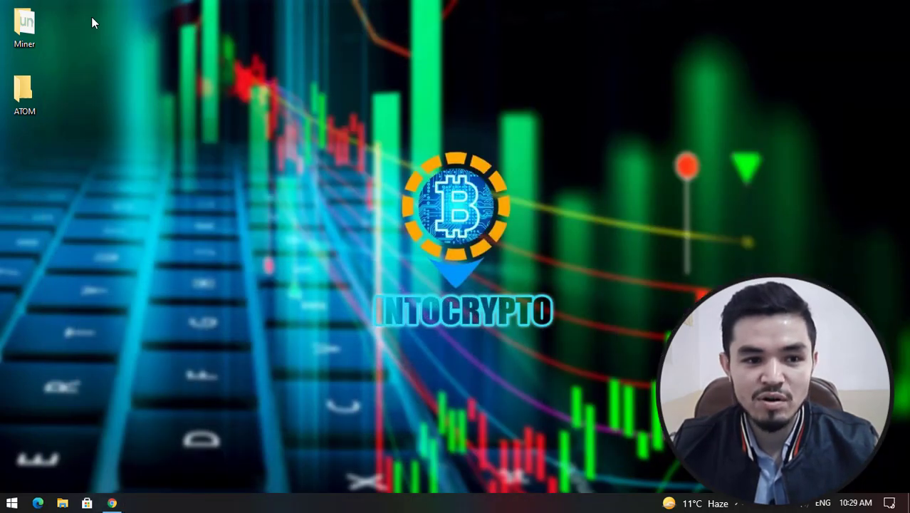
{"action": "double_click", "coordinate": [30, 23]}
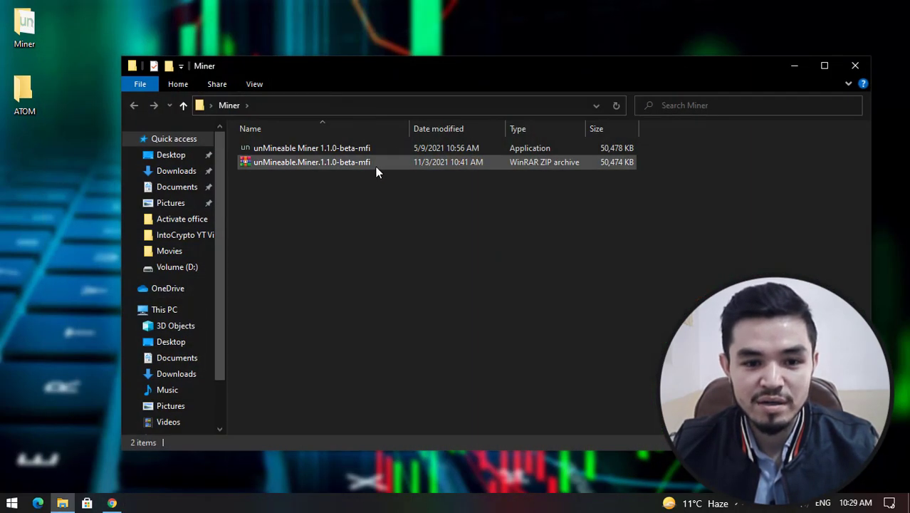
{"action": "double_click", "coordinate": [375, 167]}
{"action": "key", "text": "Escape"}
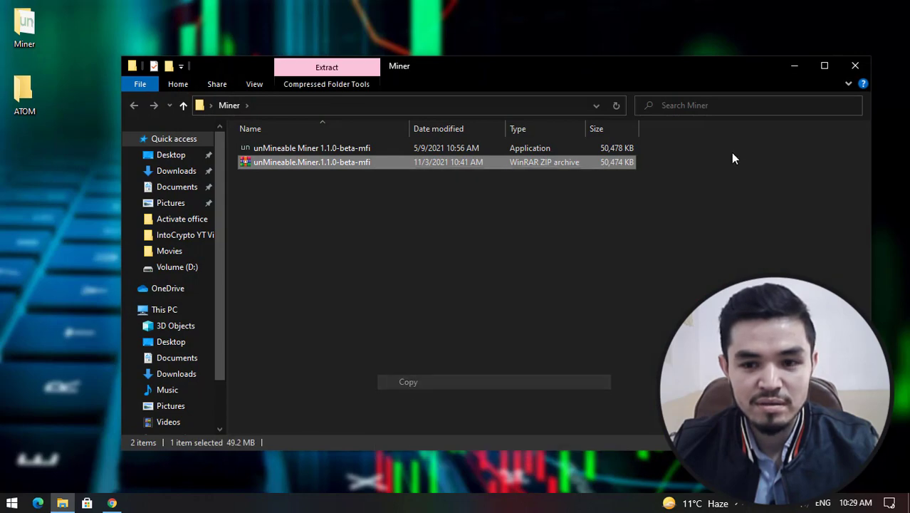
{"action": "left_click", "coordinate": [855, 66]}
{"action": "double_click", "coordinate": [24, 93]}
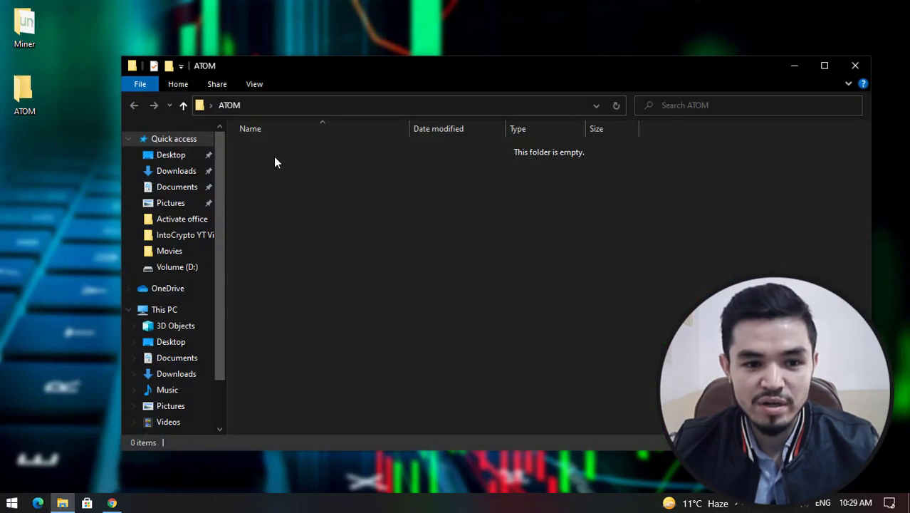
{"action": "right_click", "coordinate": [324, 169]}
{"action": "left_click", "coordinate": [356, 280]}
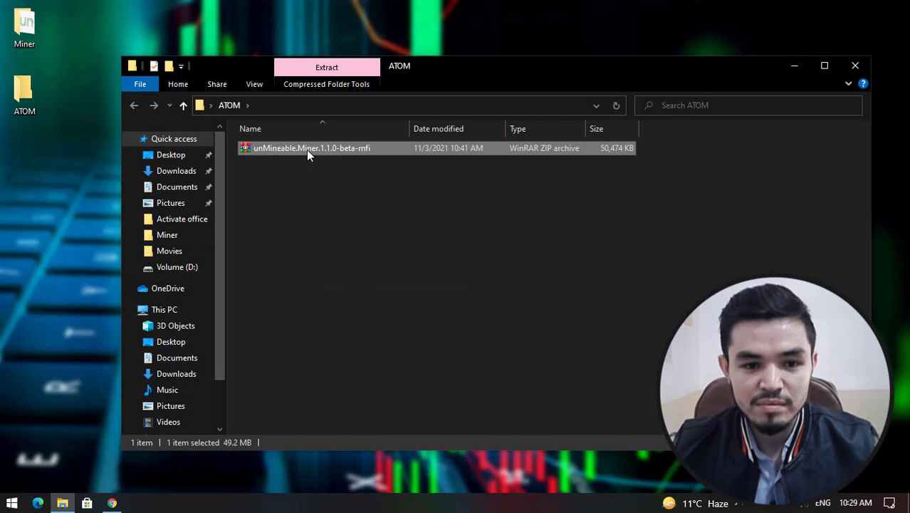
Extract the zip in ATOM and launch the unMineable Miner 1.1.0-beta-mfi application
{"action": "right_click", "coordinate": [307, 151]}
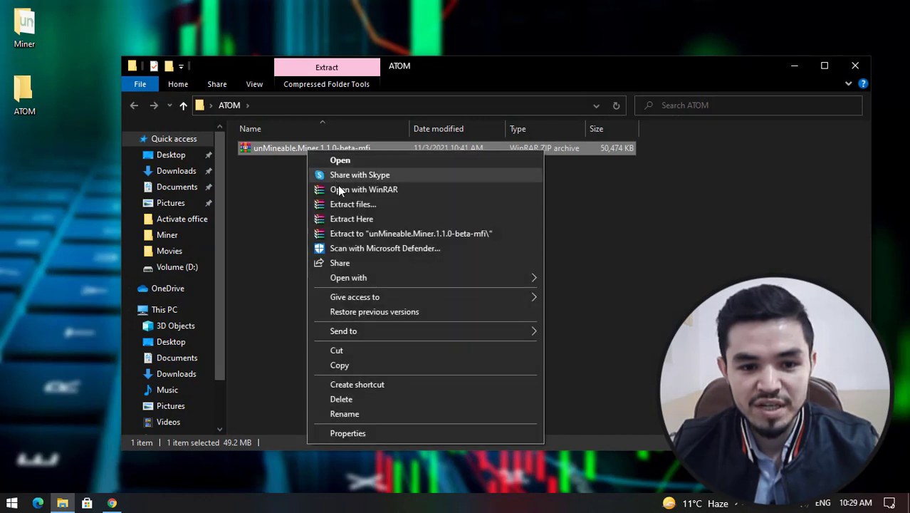
{"action": "left_click", "coordinate": [355, 220]}
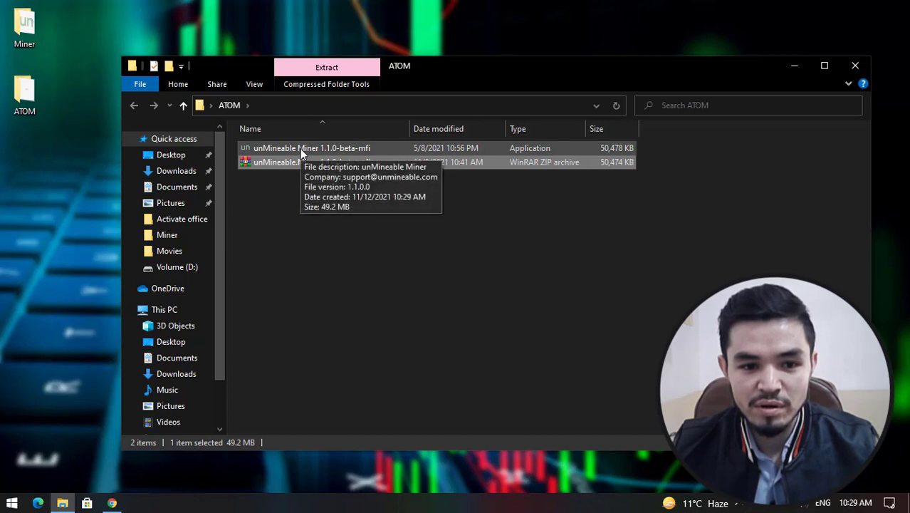
{"action": "right_click", "coordinate": [309, 149]}
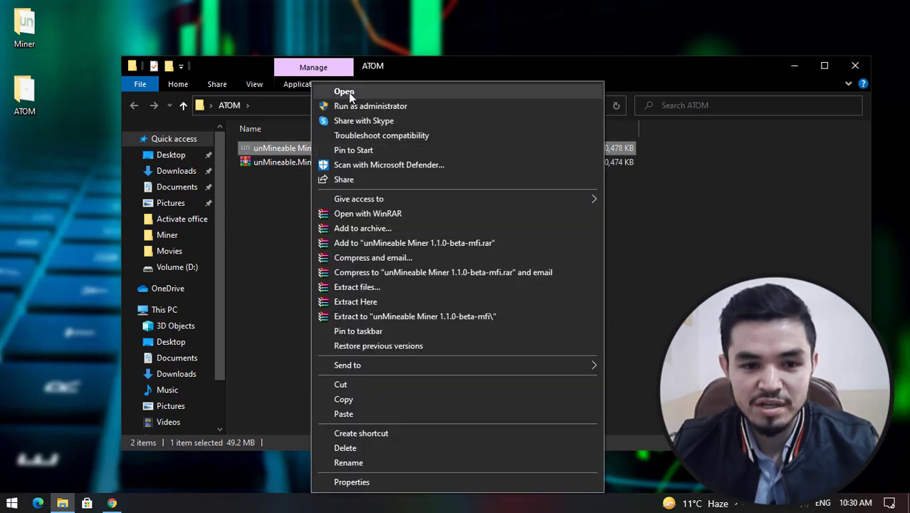
{"action": "left_click", "coordinate": [348, 92]}
Get past the welcome screen to the mining hardware page with CPU selected
{"action": "left_click", "coordinate": [794, 65]}
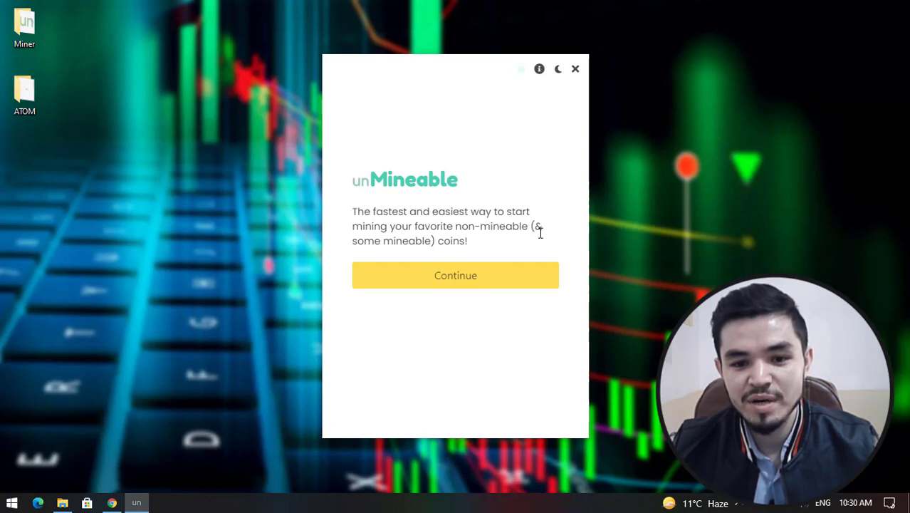
{"action": "left_click", "coordinate": [501, 282]}
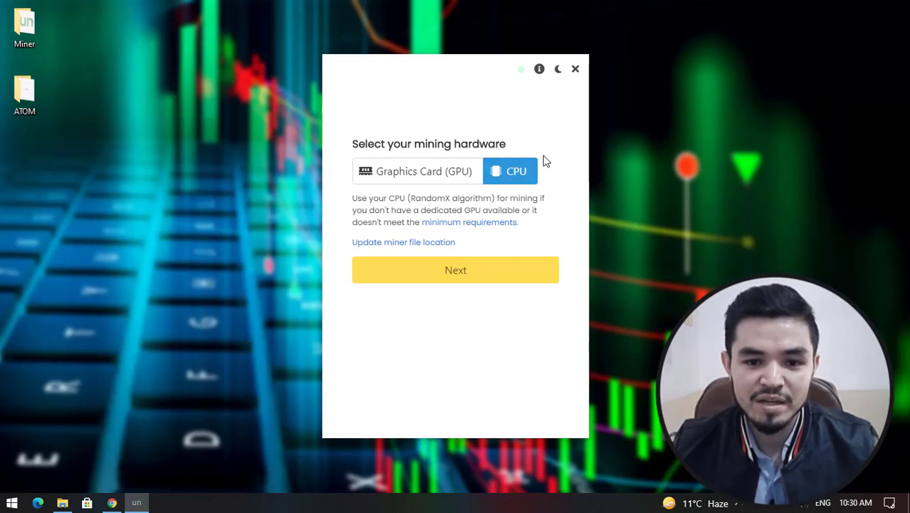
Choose Cosmos ATOM as the payout coin and delete the old Algorand address
{"action": "left_click", "coordinate": [528, 272]}
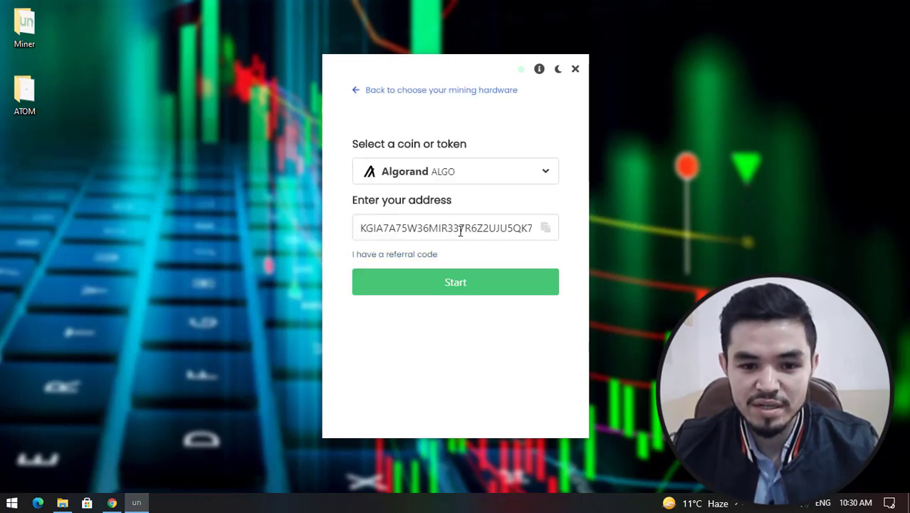
{"action": "left_click", "coordinate": [445, 178]}
{"action": "scroll", "coordinate": [453, 258], "scroll_direction": "down", "scroll_amount": 4}
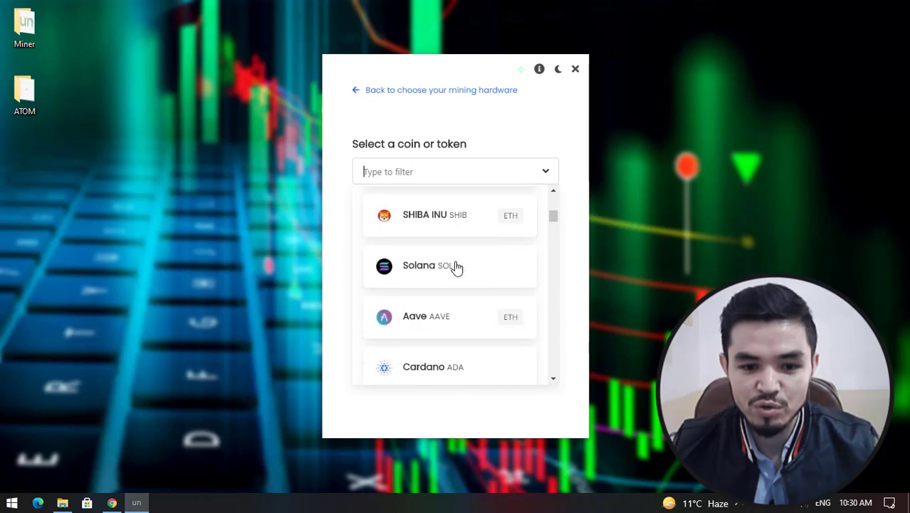
{"action": "scroll", "coordinate": [456, 267], "scroll_direction": "down", "scroll_amount": 3}
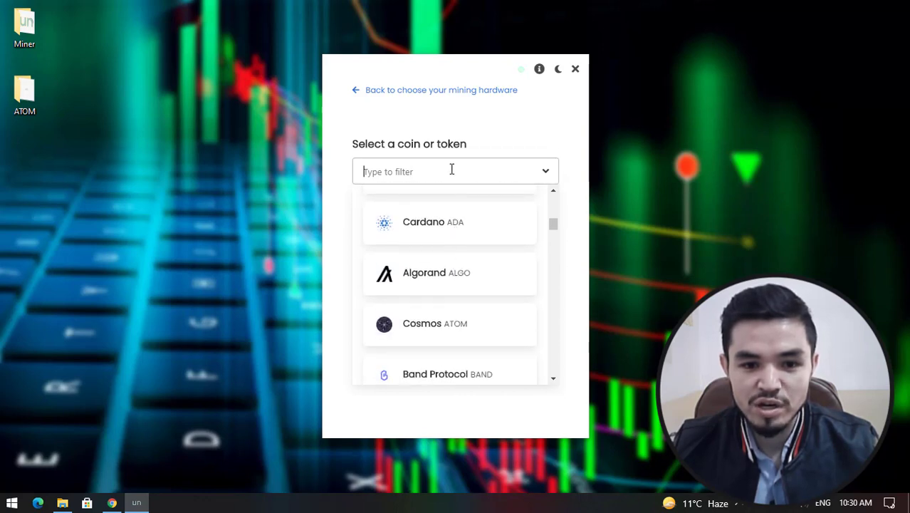
{"action": "left_click", "coordinate": [451, 331]}
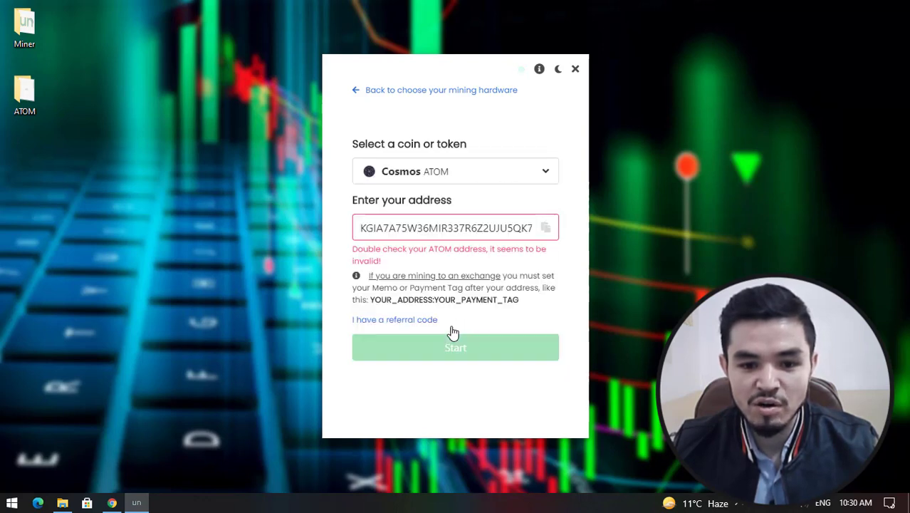
{"action": "double_click", "coordinate": [459, 235]}
{"action": "key", "text": "BackSpace"}
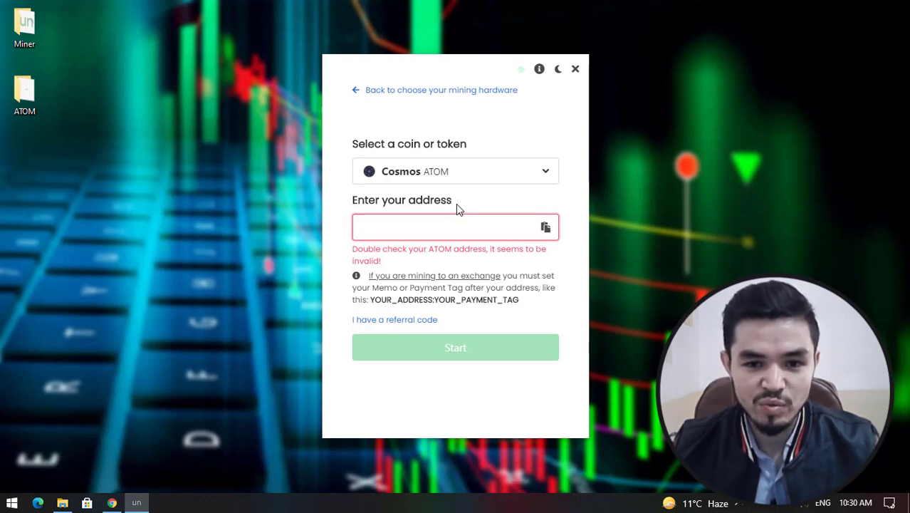
Launch NoxPlayer by searching 'nox' in the Start menu
{"action": "left_click", "coordinate": [11, 503]}
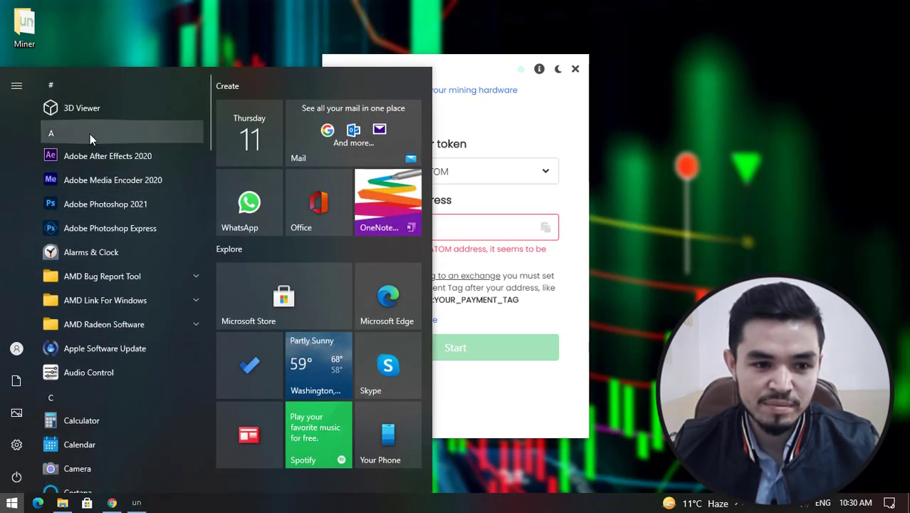
{"action": "type", "text": "nox"}
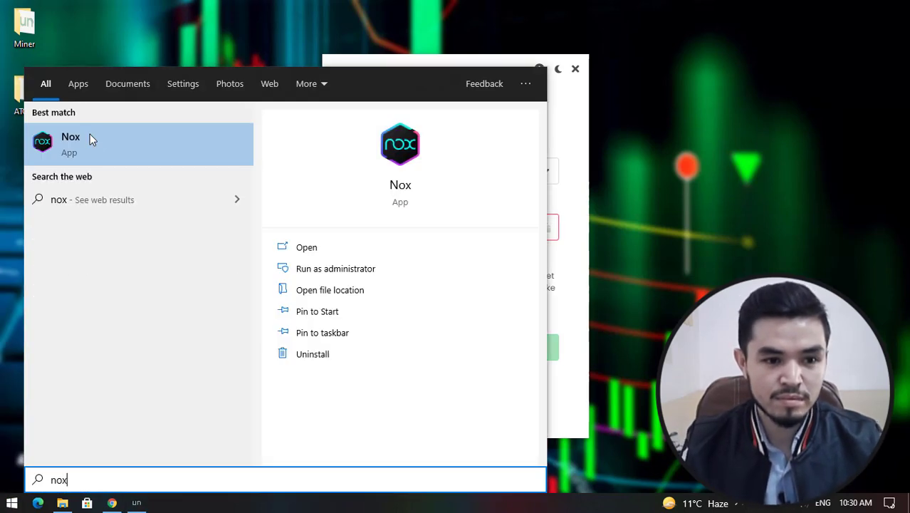
{"action": "key", "text": "Return"}
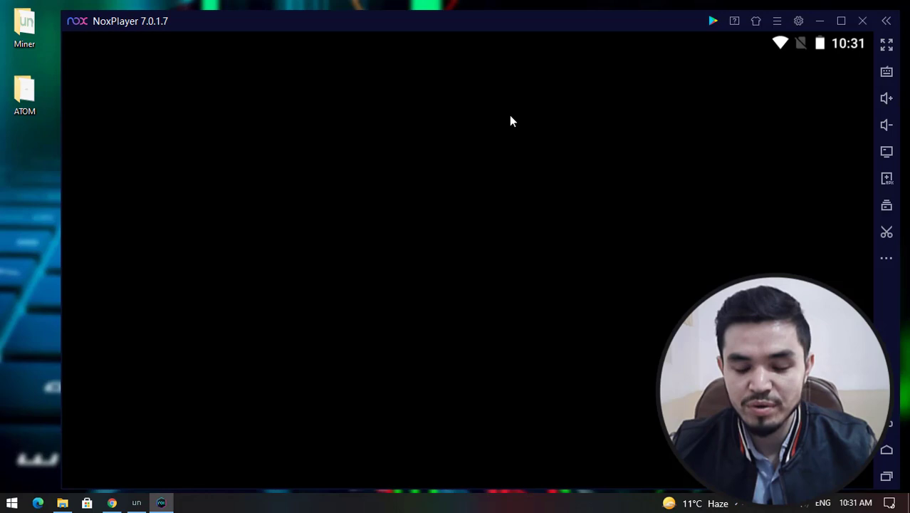
Reposition NoxPlayer, hide its tool sidebar, and open Trust Wallet
{"action": "left_click_drag", "start_coordinate": [656, 27], "coordinate": [644, 19]}
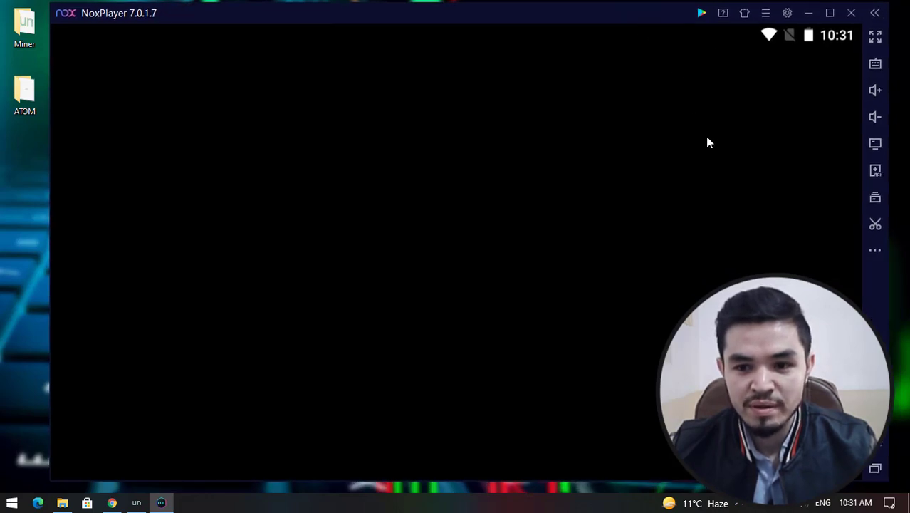
{"action": "left_click", "coordinate": [875, 13]}
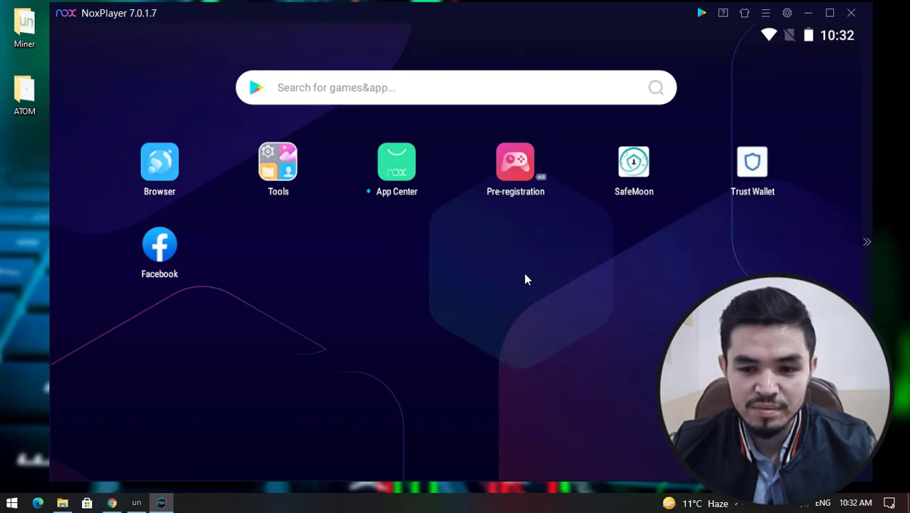
{"action": "left_click", "coordinate": [768, 170]}
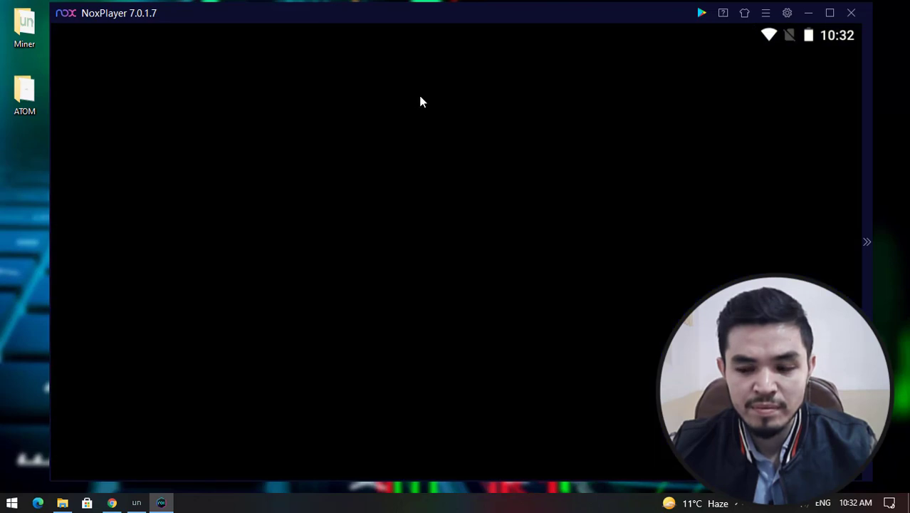
{"action": "scroll", "coordinate": [591, 174], "scroll_direction": "down", "scroll_amount": 8}
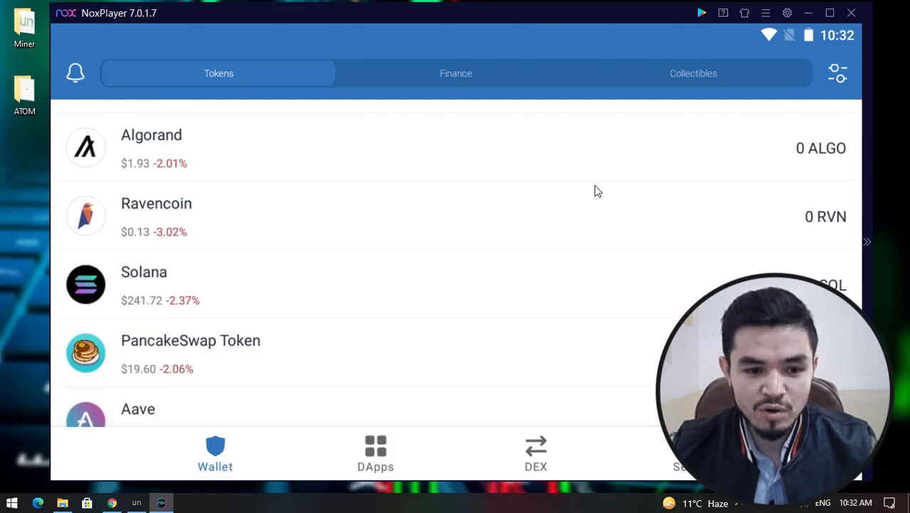
{"action": "scroll", "coordinate": [650, 224], "scroll_direction": "up", "scroll_amount": 4}
{"action": "scroll", "coordinate": [750, 200], "scroll_direction": "up", "scroll_amount": 3}
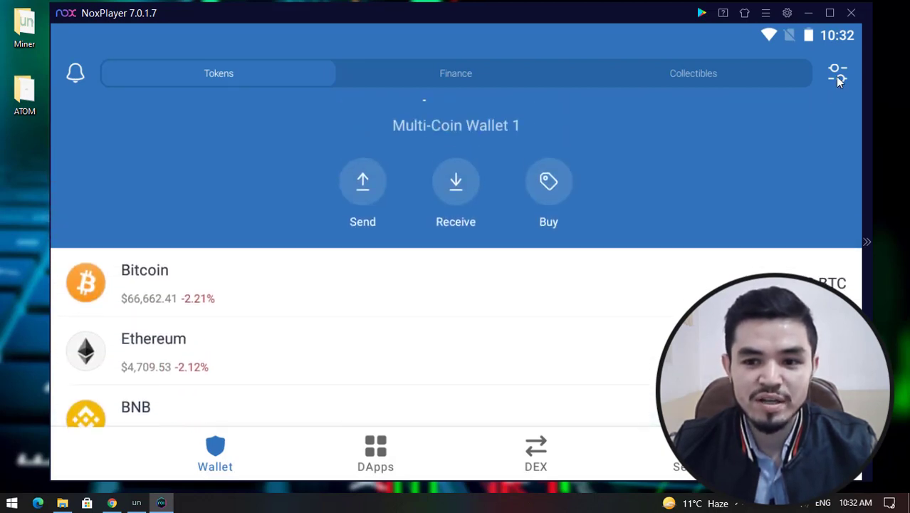
Search 'cosmos' and enable the Cosmos ATOM token in Trust Wallet
{"action": "left_click", "coordinate": [837, 73]}
{"action": "type", "text": "cosmos"}
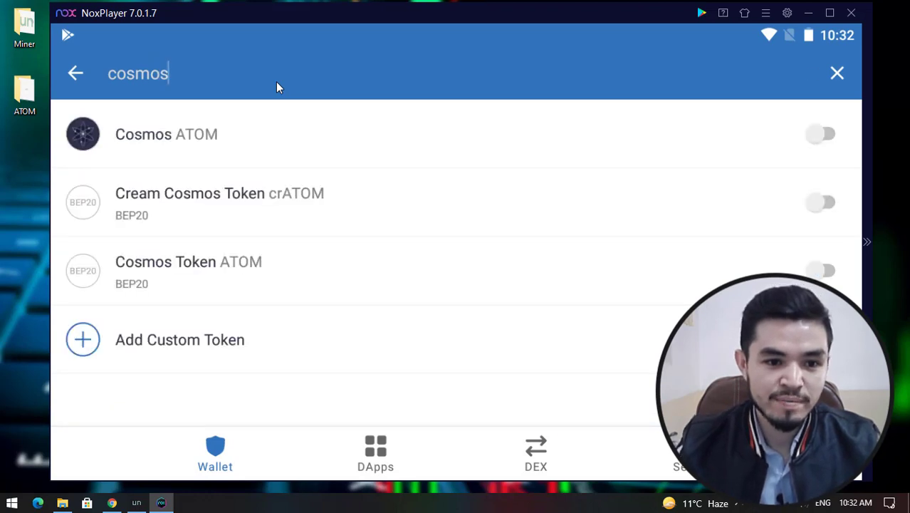
{"action": "left_click", "coordinate": [814, 136]}
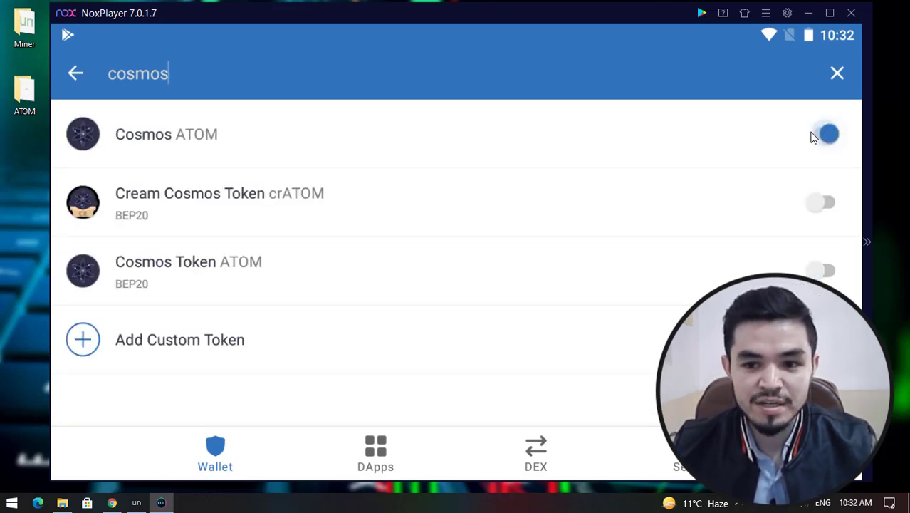
{"action": "left_click", "coordinate": [836, 73]}
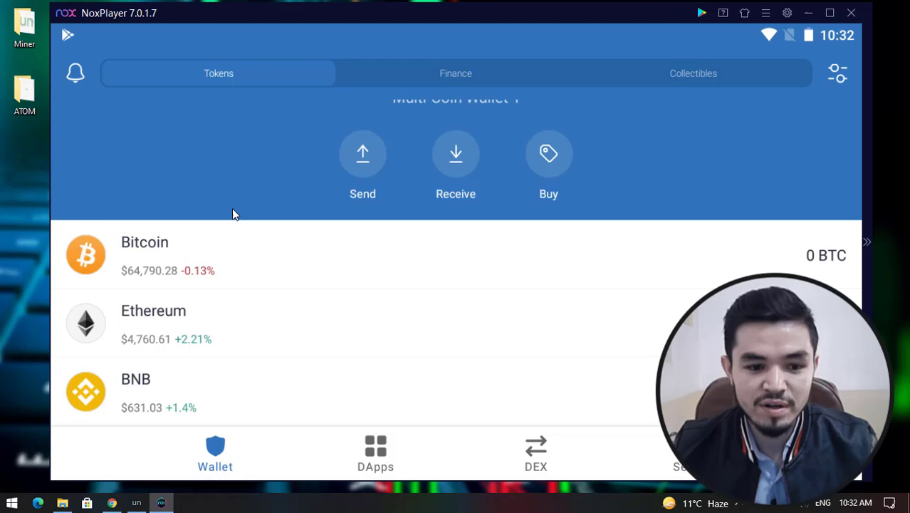
{"action": "scroll", "coordinate": [234, 214], "scroll_direction": "down", "scroll_amount": 6}
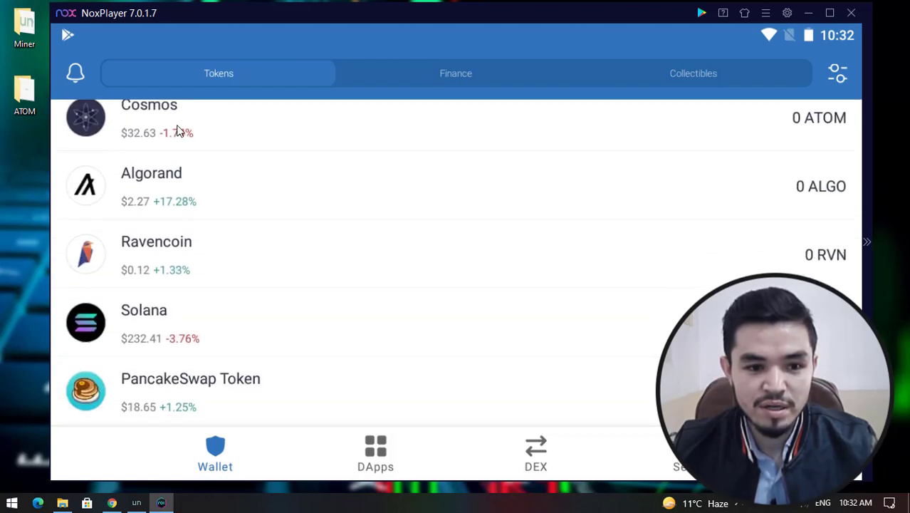
Copy the Cosmos receive address and minimize NoxPlayer
{"action": "left_click", "coordinate": [178, 130]}
{"action": "left_click", "coordinate": [420, 294]}
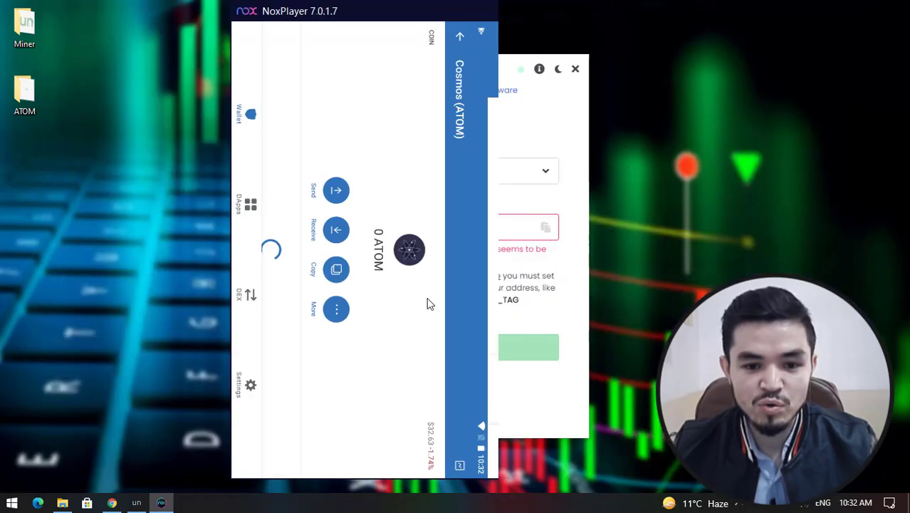
{"action": "left_click", "coordinate": [313, 435]}
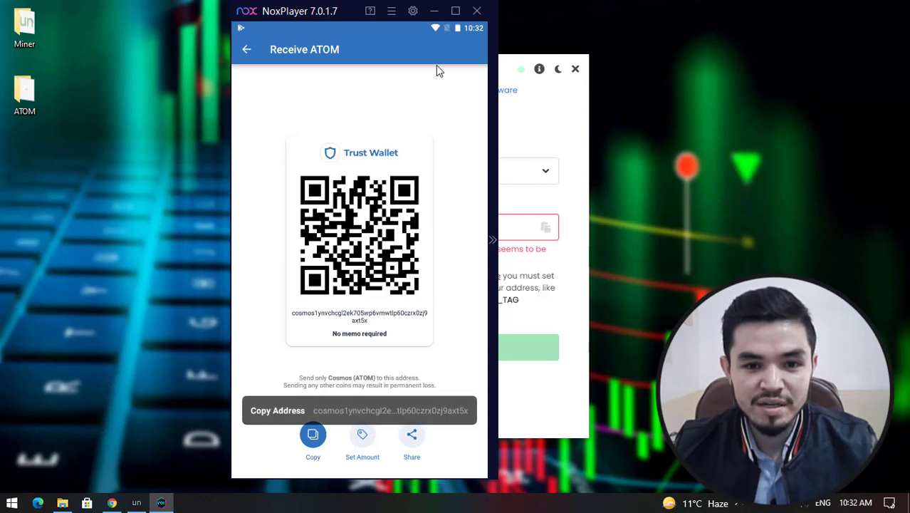
{"action": "left_click", "coordinate": [434, 11]}
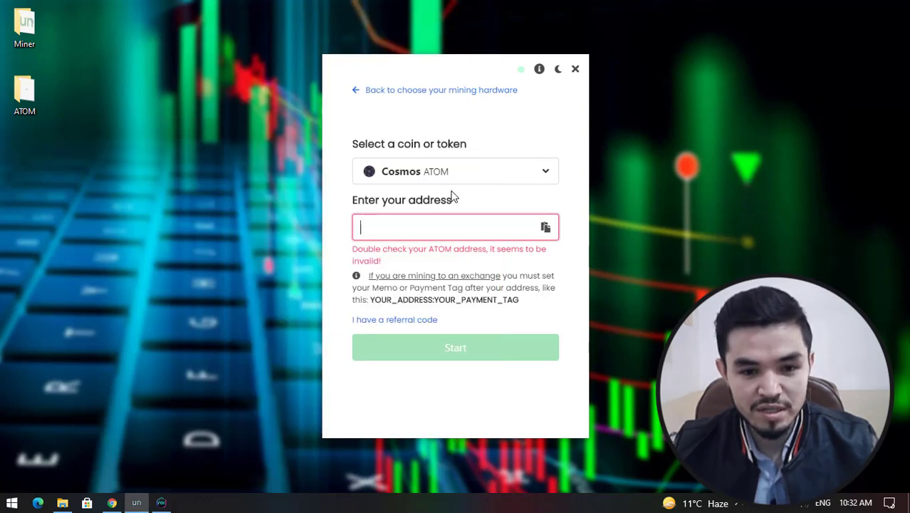
Paste the Cosmos wallet address and start mining ATOM to it
{"action": "key", "text": "ctrl+v"}
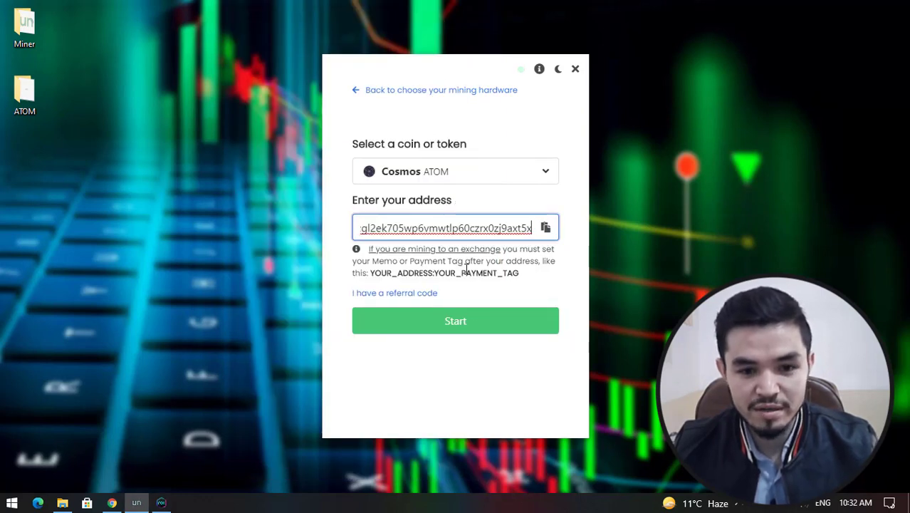
{"action": "left_click", "coordinate": [470, 324]}
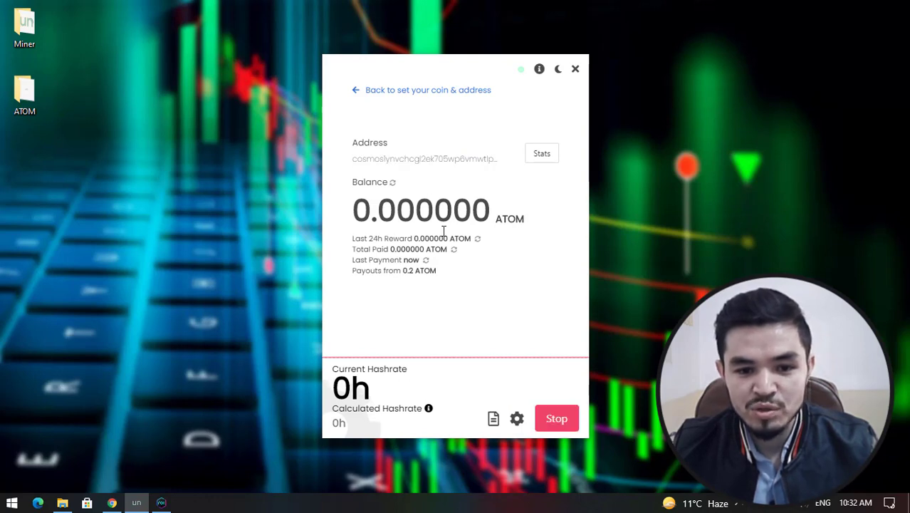
{"action": "left_click", "coordinate": [517, 420]}
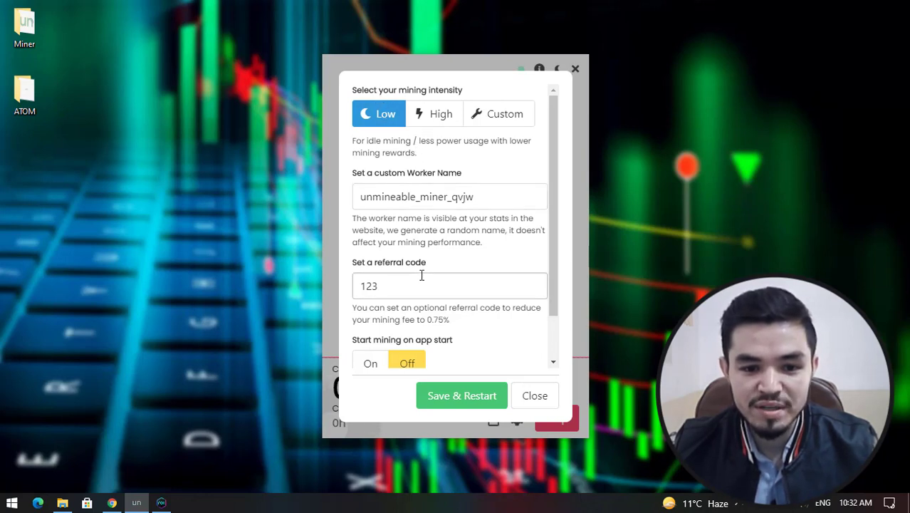
{"action": "scroll", "coordinate": [421, 279], "scroll_direction": "down", "scroll_amount": 2}
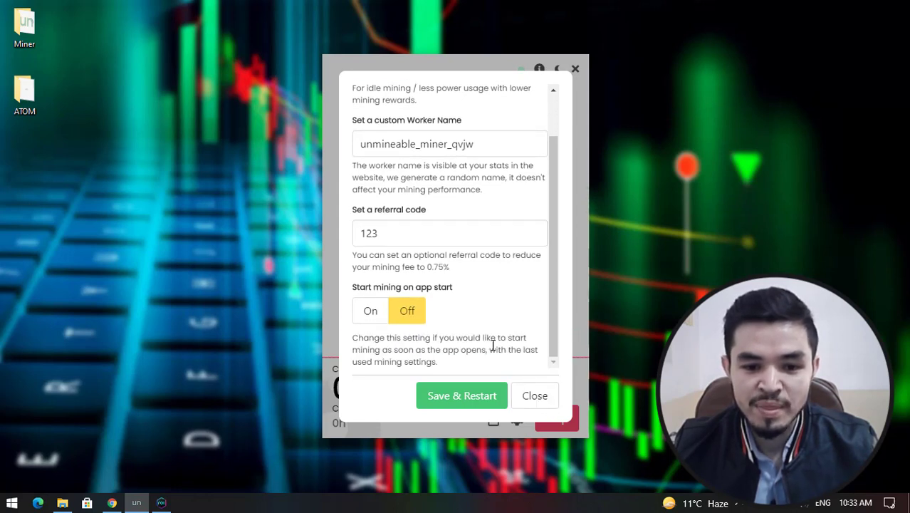
{"action": "scroll", "coordinate": [472, 326], "scroll_direction": "up", "scroll_amount": 2}
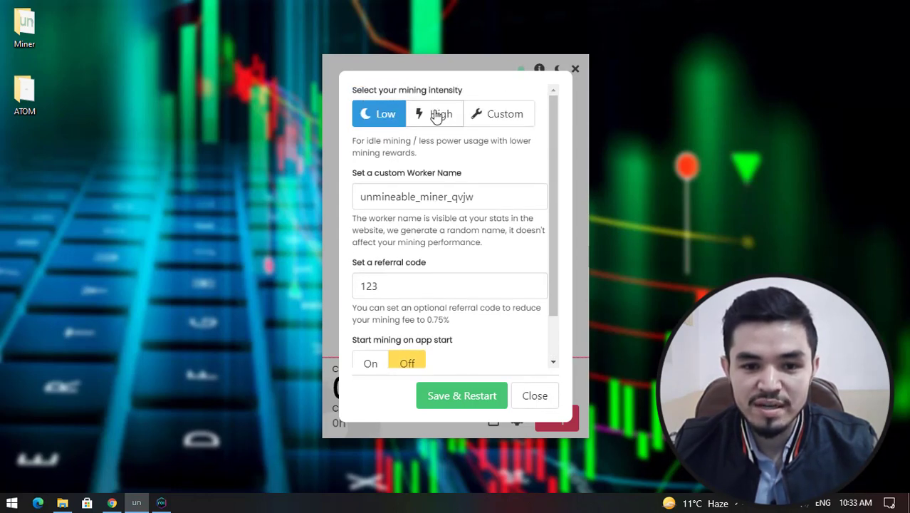
{"action": "left_click", "coordinate": [491, 116]}
{"action": "scroll", "coordinate": [469, 255], "scroll_direction": "down", "scroll_amount": 5}
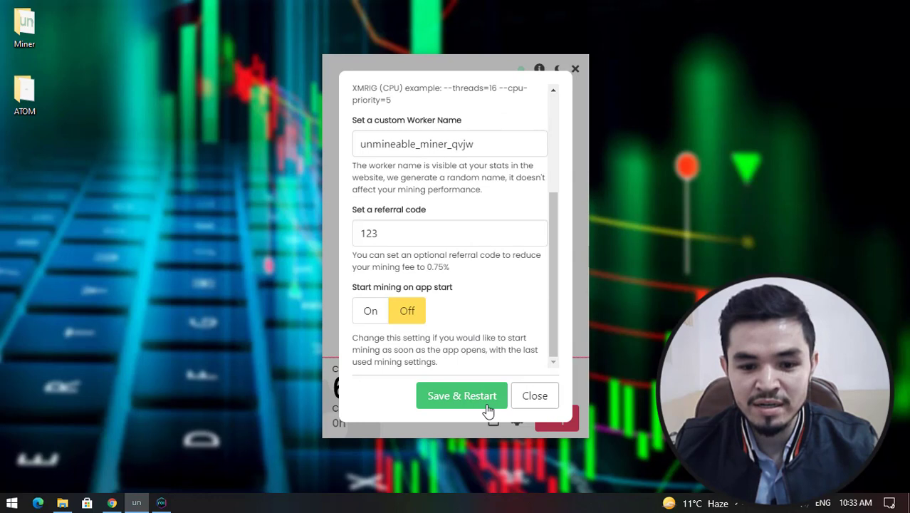
{"action": "left_click", "coordinate": [534, 398]}
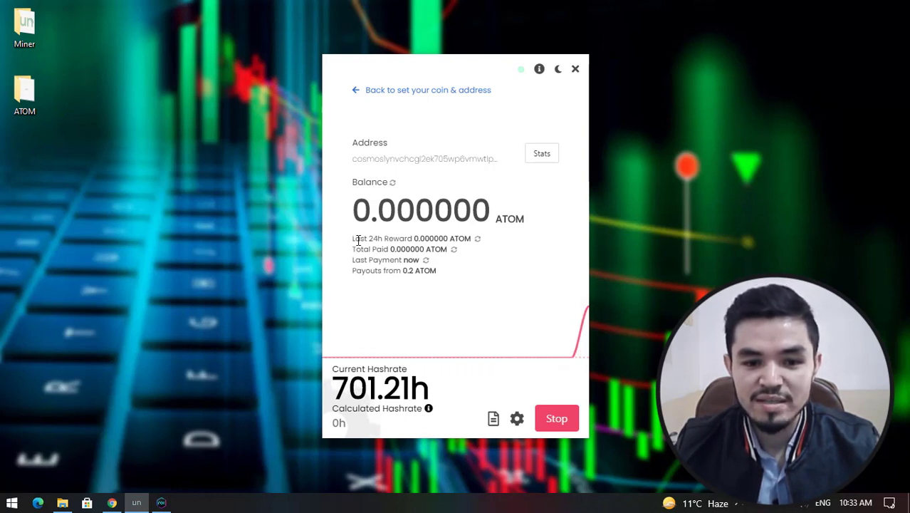
Open the unMineable ATOM stats page for the mining address in Chrome
{"action": "left_click_drag", "start_coordinate": [364, 239], "coordinate": [357, 239]}
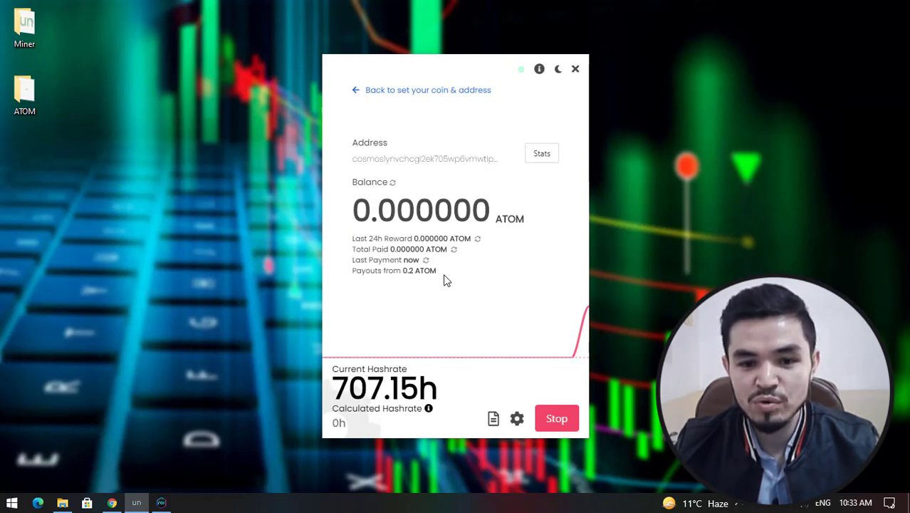
{"action": "left_click", "coordinate": [542, 155]}
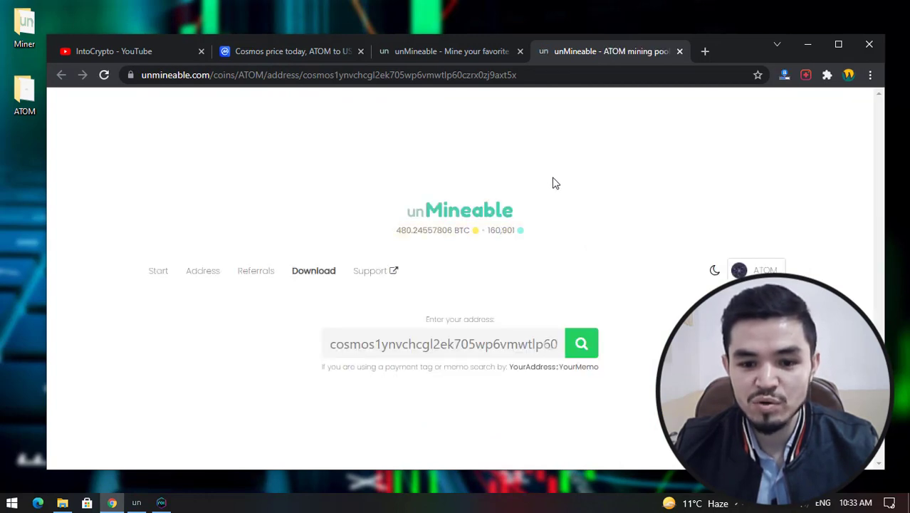
Turn on auto pay every 12 hours above 0.2 ATOM
{"action": "scroll", "coordinate": [562, 202], "scroll_direction": "down", "scroll_amount": 4}
{"action": "scroll", "coordinate": [473, 195], "scroll_direction": "up", "scroll_amount": 2}
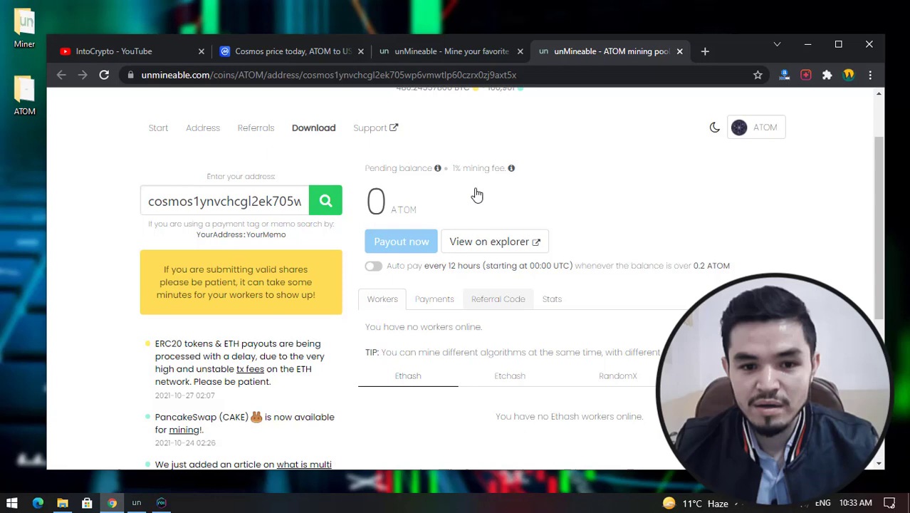
{"action": "scroll", "coordinate": [386, 173], "scroll_direction": "down", "scroll_amount": 2}
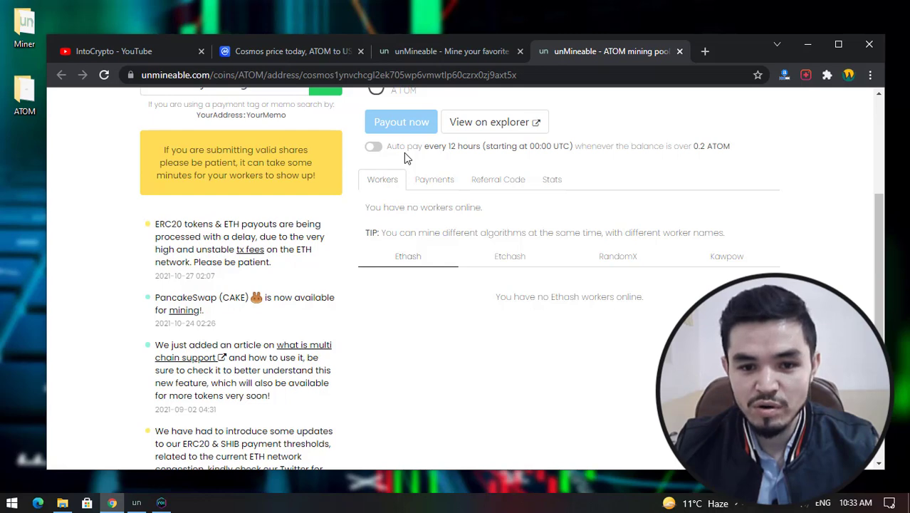
{"action": "left_click", "coordinate": [381, 148]}
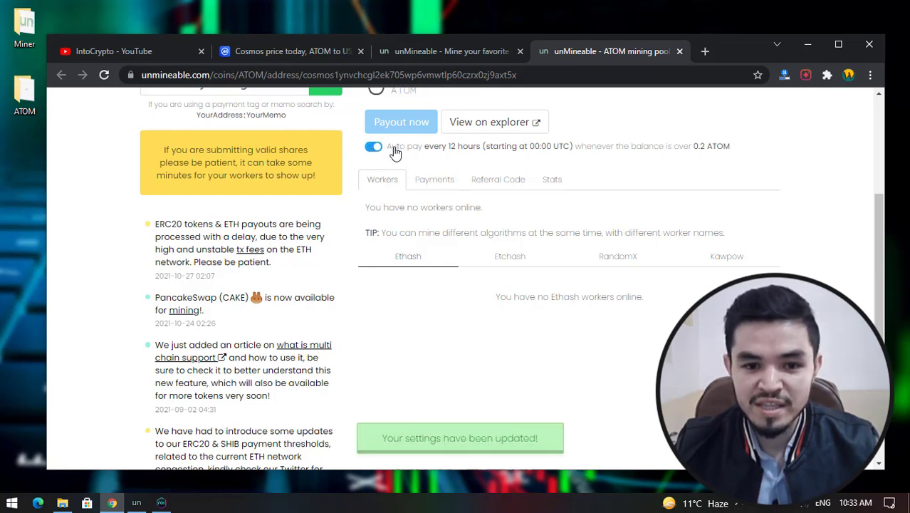
Check the Payments, Referral Code and Stats tabs, highlighting the referral reward description
{"action": "scroll", "coordinate": [429, 158], "scroll_direction": "up", "scroll_amount": 2}
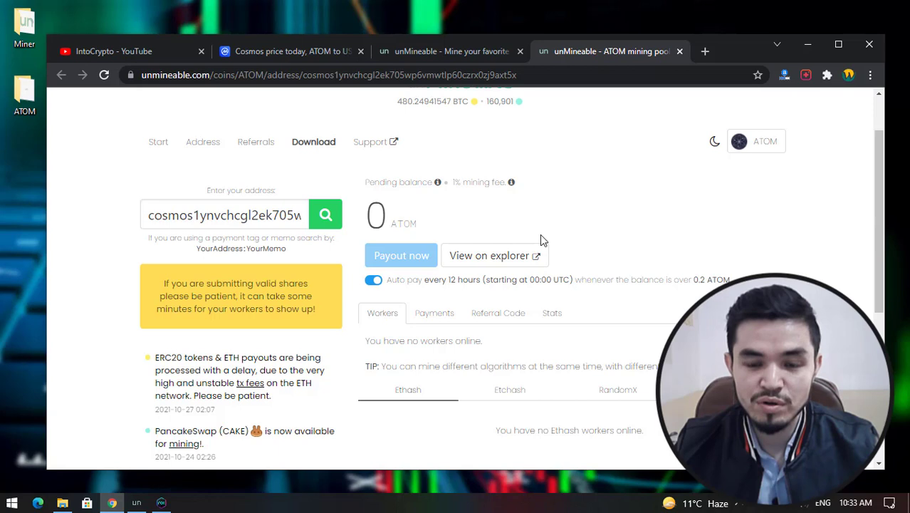
{"action": "scroll", "coordinate": [540, 240], "scroll_direction": "down", "scroll_amount": 1}
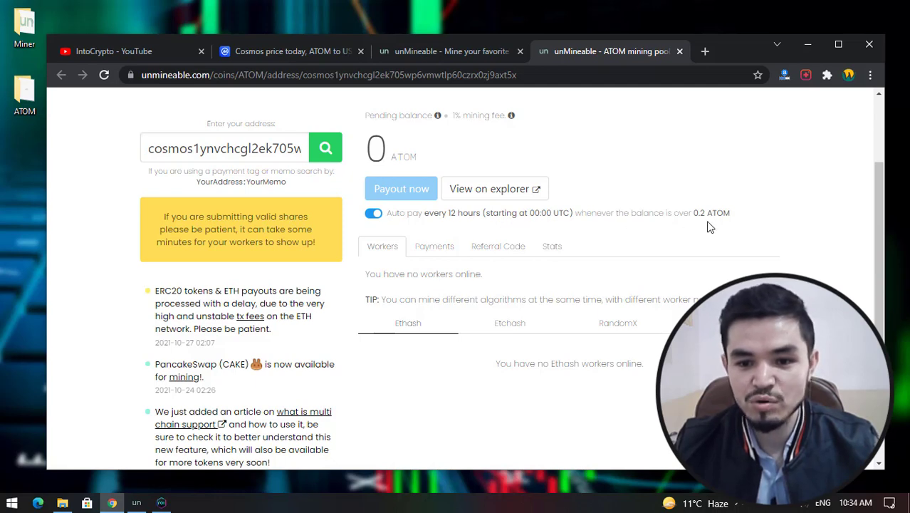
{"action": "scroll", "coordinate": [614, 255], "scroll_direction": "down", "scroll_amount": 1}
{"action": "left_click", "coordinate": [382, 180]}
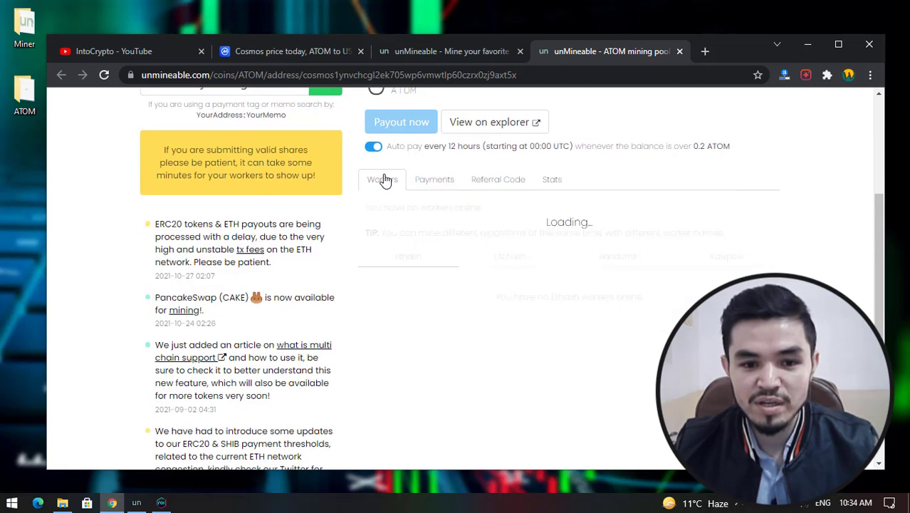
{"action": "left_click", "coordinate": [436, 185]}
{"action": "left_click", "coordinate": [497, 186]}
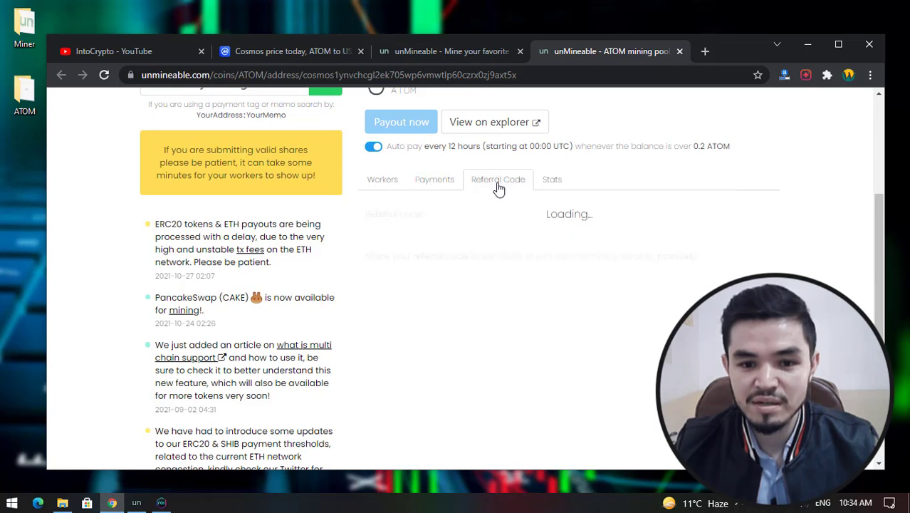
{"action": "left_click", "coordinate": [558, 186]}
{"action": "left_click", "coordinate": [499, 182]}
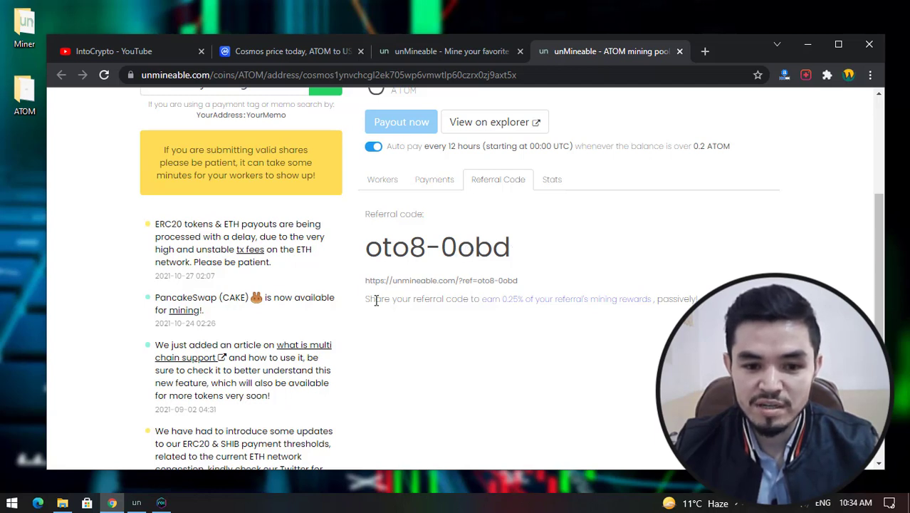
{"action": "left_click_drag", "start_coordinate": [370, 302], "coordinate": [685, 300]}
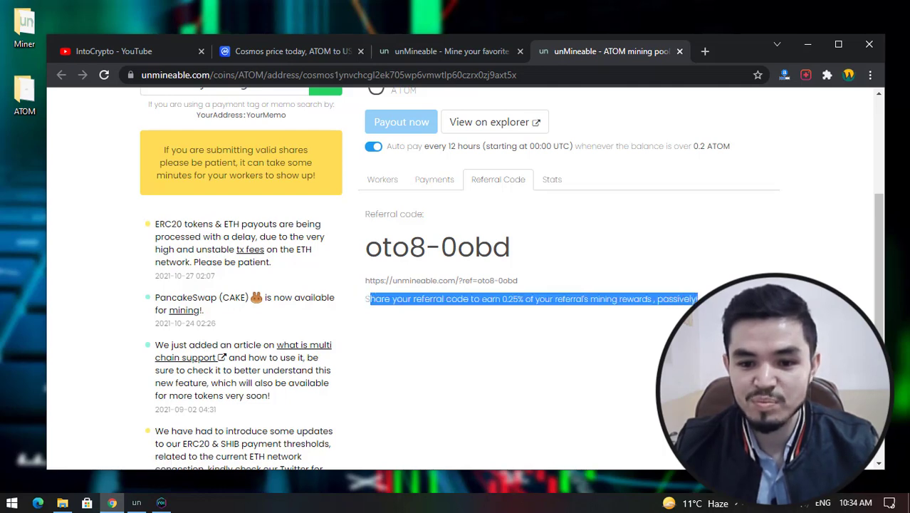
{"action": "scroll", "coordinate": [463, 285], "scroll_direction": "up", "scroll_amount": 3}
Minimize Chrome to return to the miner and check the ATOM hashrate of about 740 h/s
{"action": "left_click", "coordinate": [807, 44]}
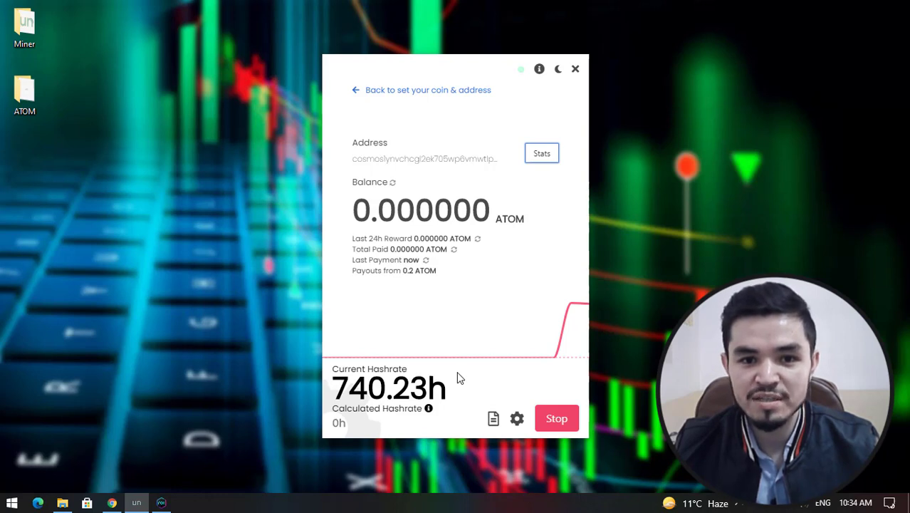
{"action": "mouse_move", "coordinate": [469, 341]}
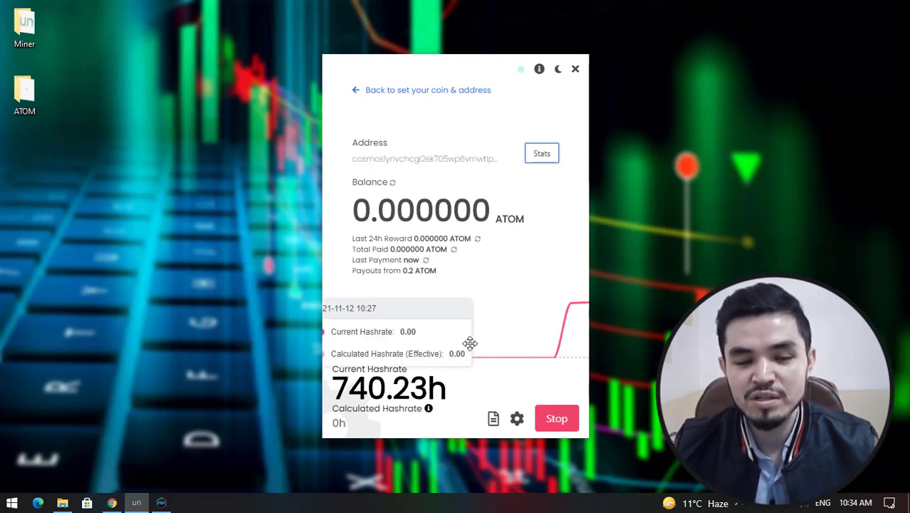